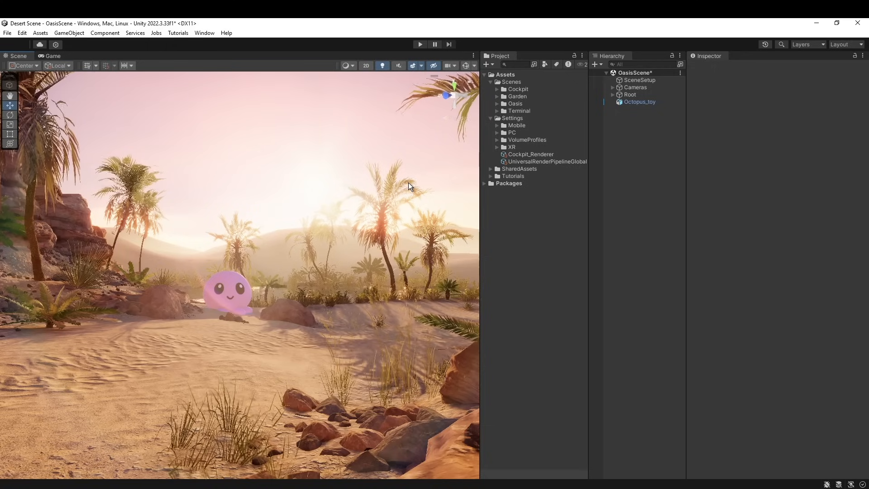
Compare the full desert scene view with the purple sunset photo reference.jpg in the image viewer
key(shift+space)
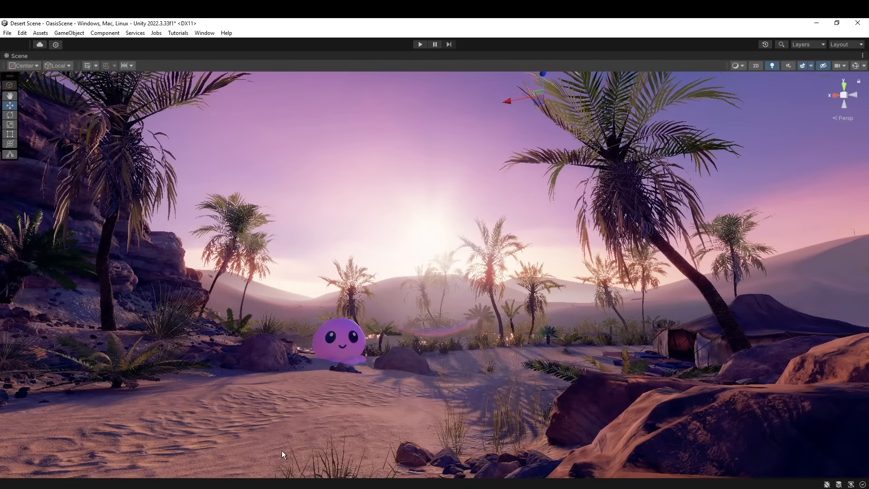
click(254, 488)
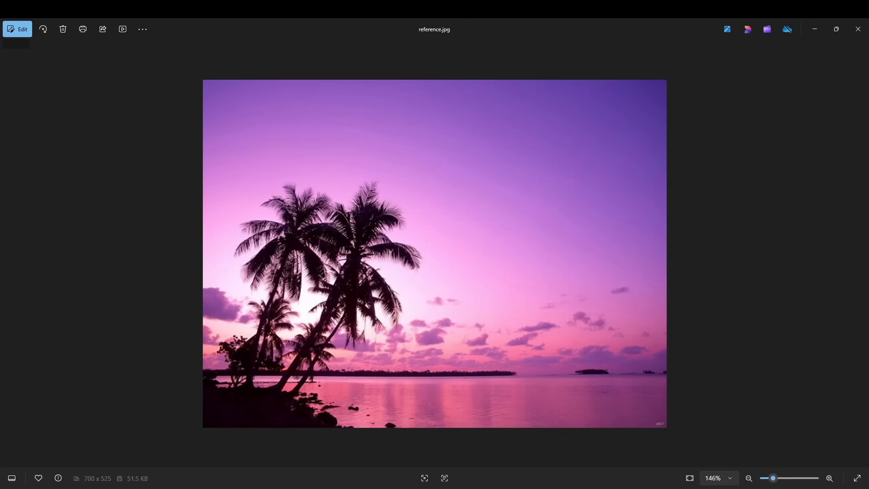
click(257, 485)
right_drag(591, 307, 564, 332)
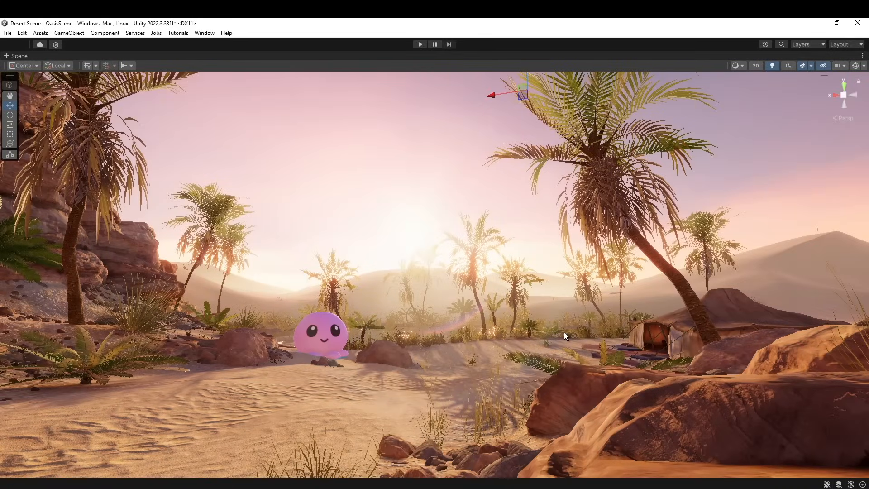
click(414, 408)
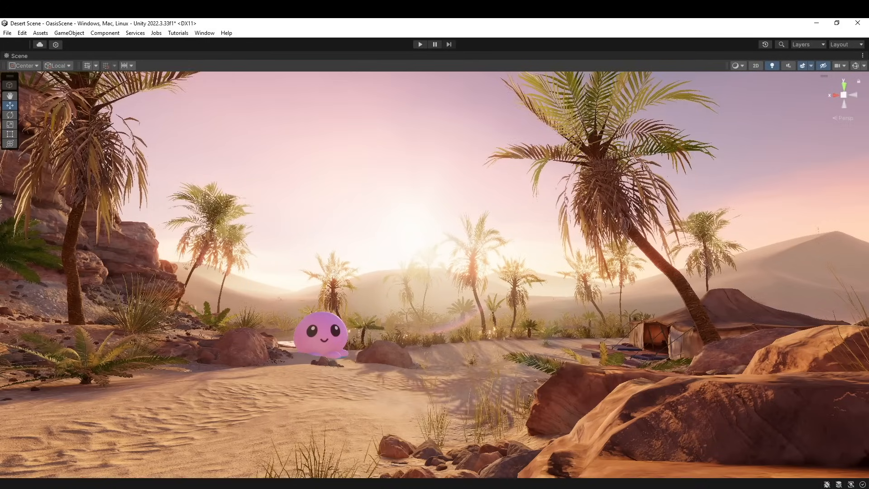
key(alt+Tab)
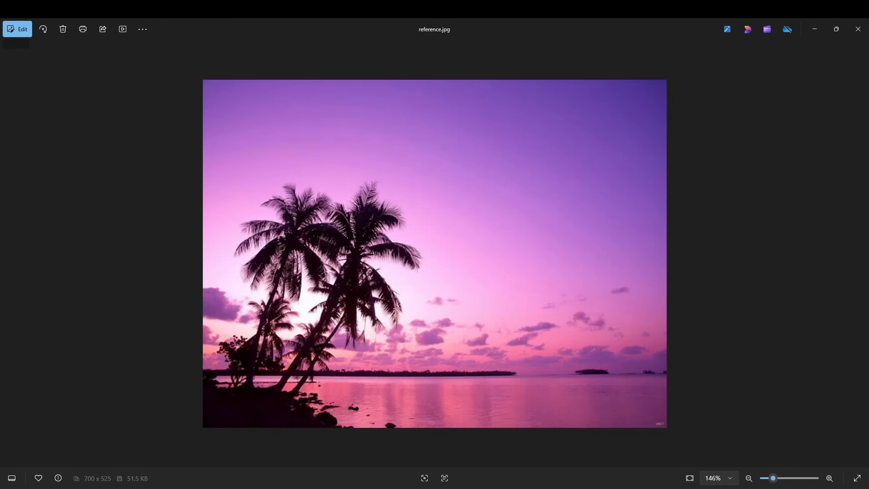
key(alt+Tab)
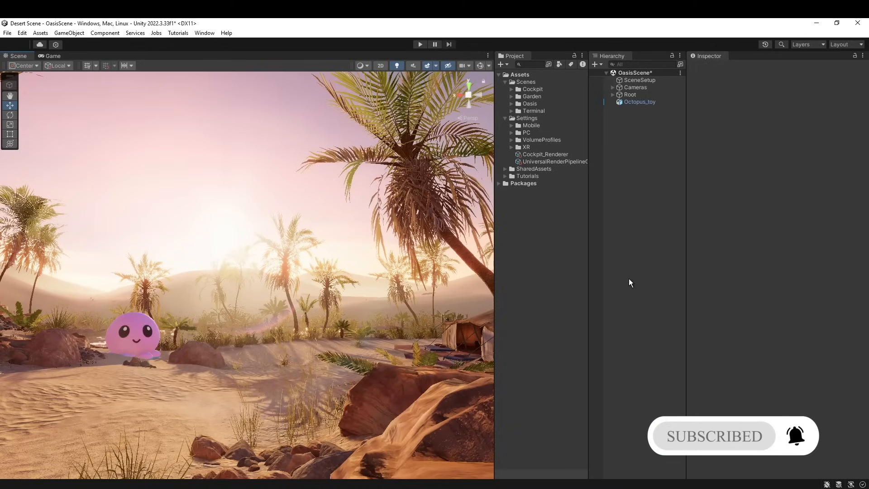
Find the scene's volume objects by filtering the hierarchy for "volu", select Outdoor Volume, and clear the filter
click(604, 302)
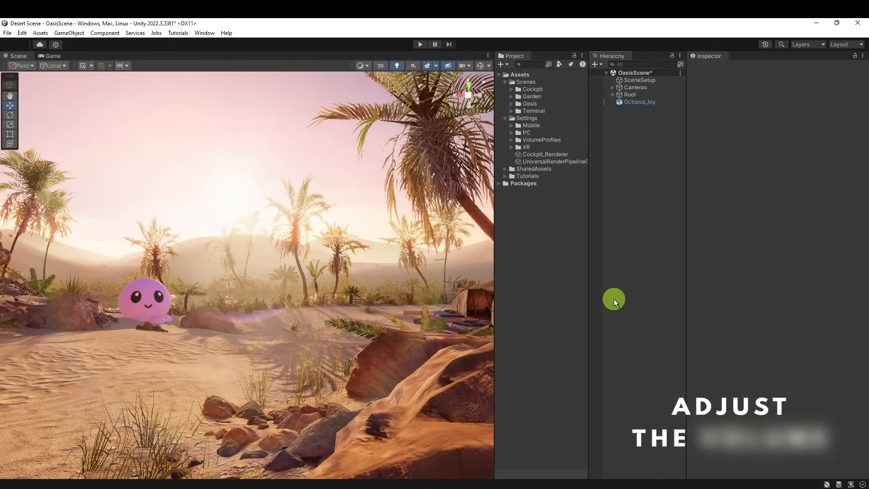
mouse_move(390, 359)
right_down()
mouse_move(377, 350)
mouse_move(422, 366)
mouse_move(487, 361)
mouse_move(443, 346)
mouse_move(374, 356)
mouse_move(393, 357)
right_up()
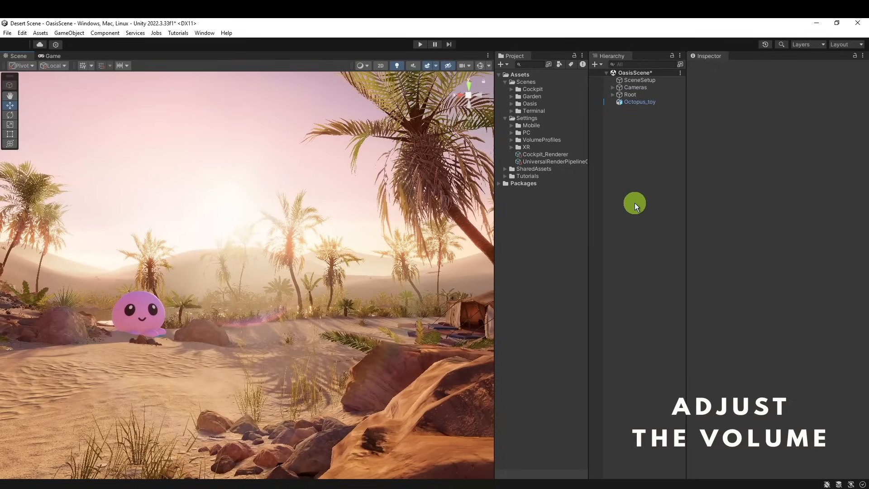
click(623, 64)
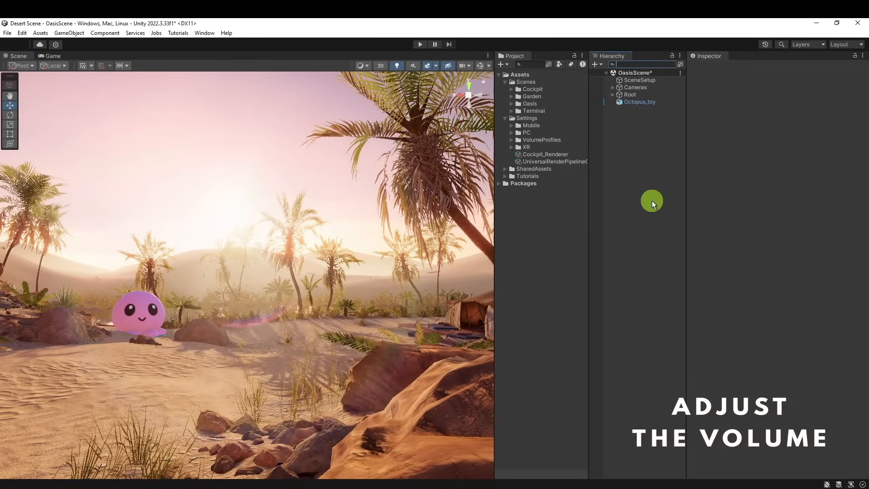
text(voul)
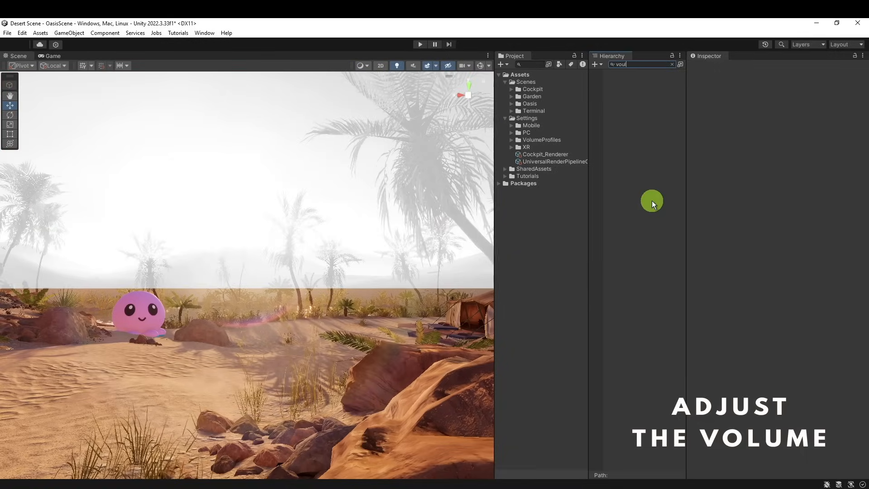
key(BackSpace)
key(BackSpace)
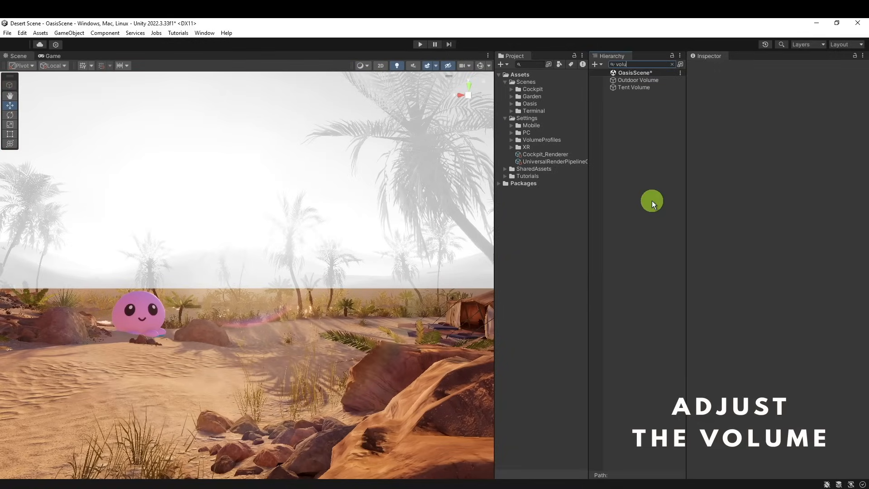
click(659, 79)
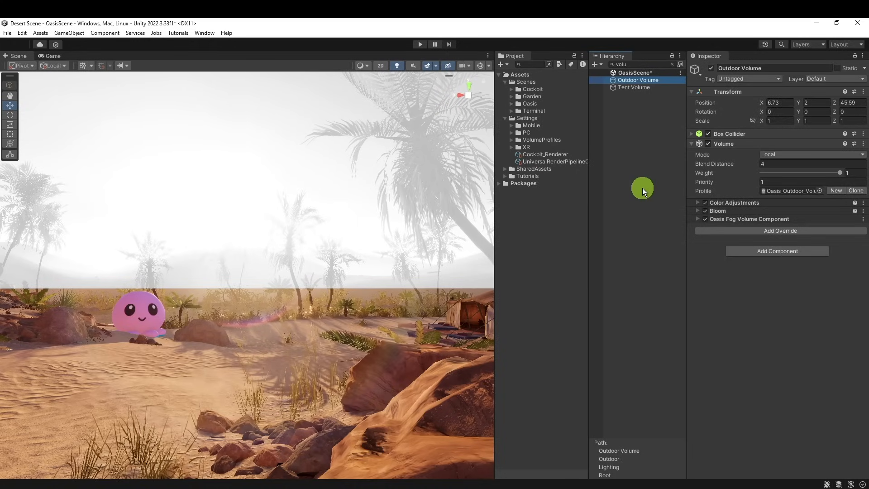
click(639, 87)
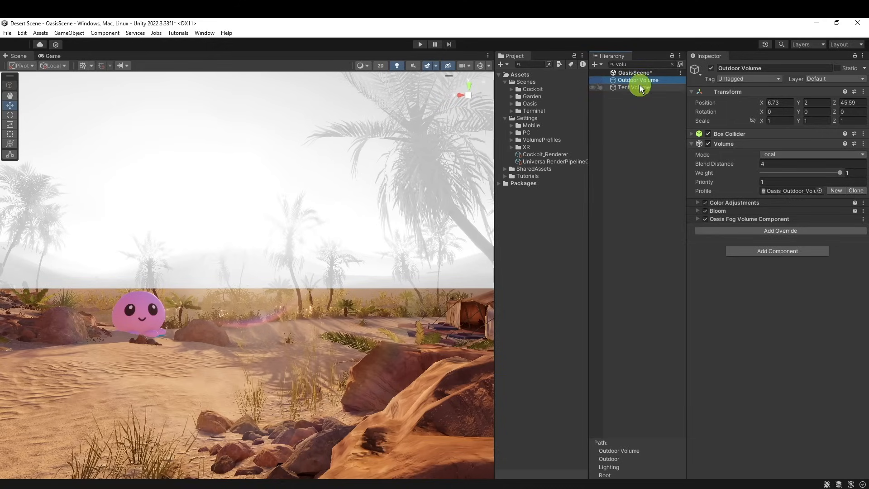
click(639, 81)
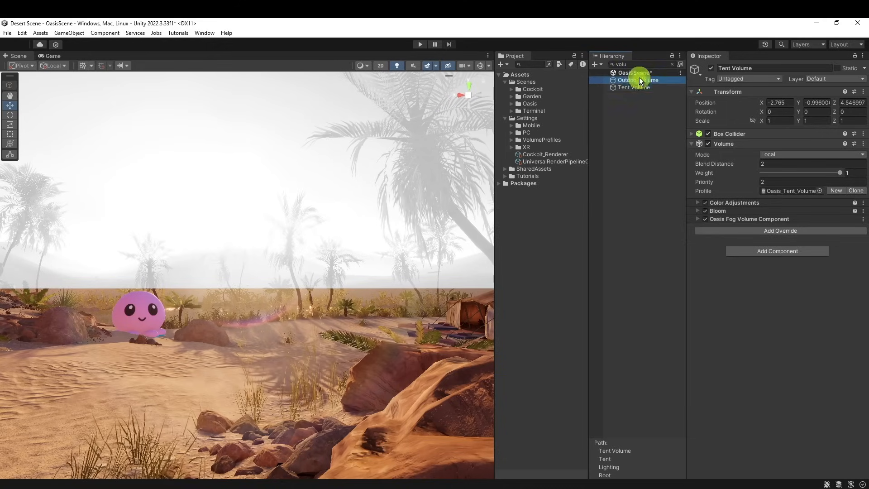
click(672, 64)
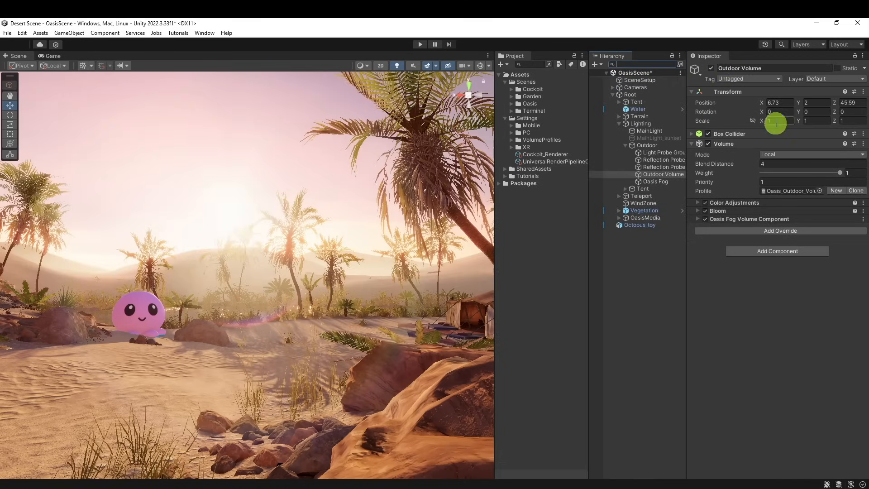
Switch the Outdoor Volume object off and on to compare its effect on the scene
click(711, 68)
click(710, 68)
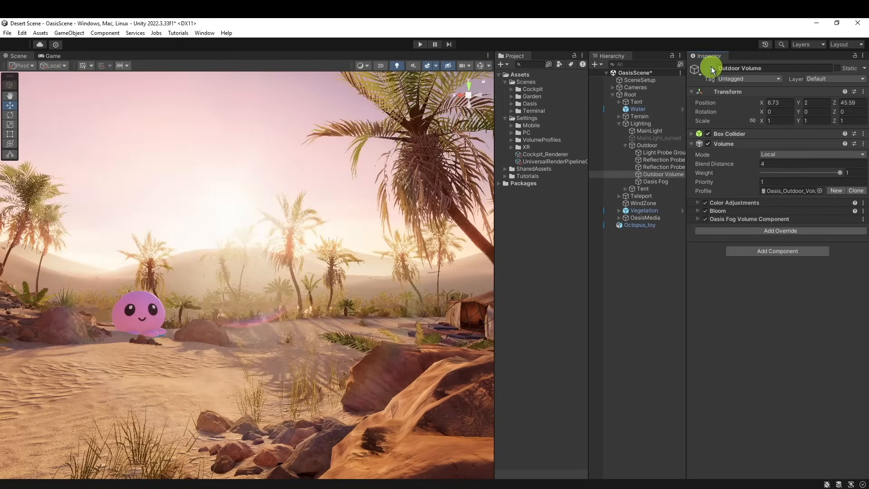
click(710, 68)
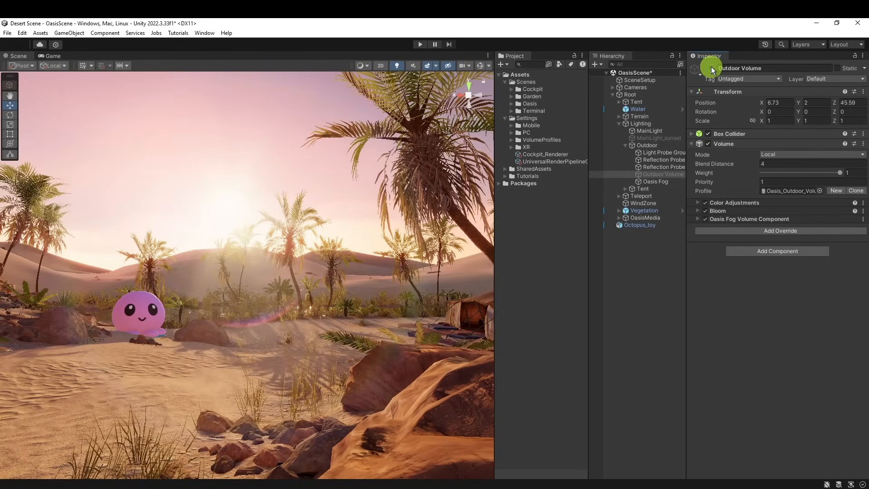
click(710, 68)
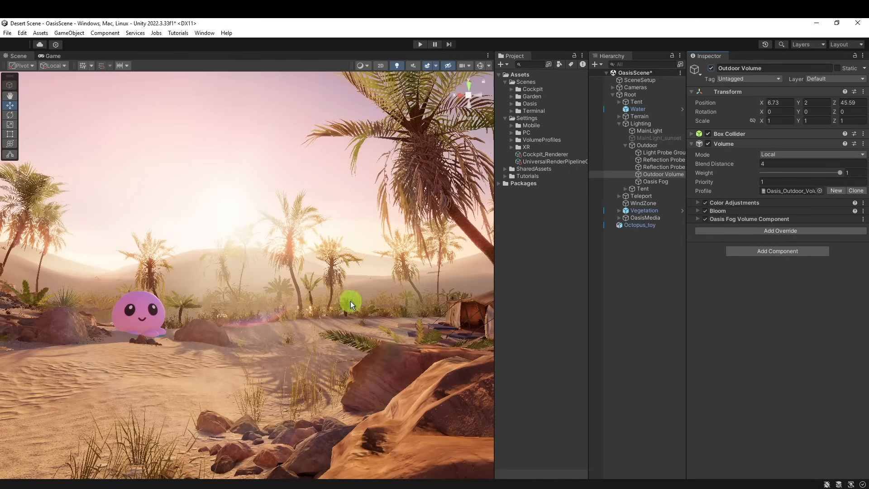
Add a Split Toning override to the Outdoor Volume
mouse_move(346, 333)
right_down()
mouse_move(361, 349)
mouse_move(372, 341)
mouse_move(360, 339)
right_up()
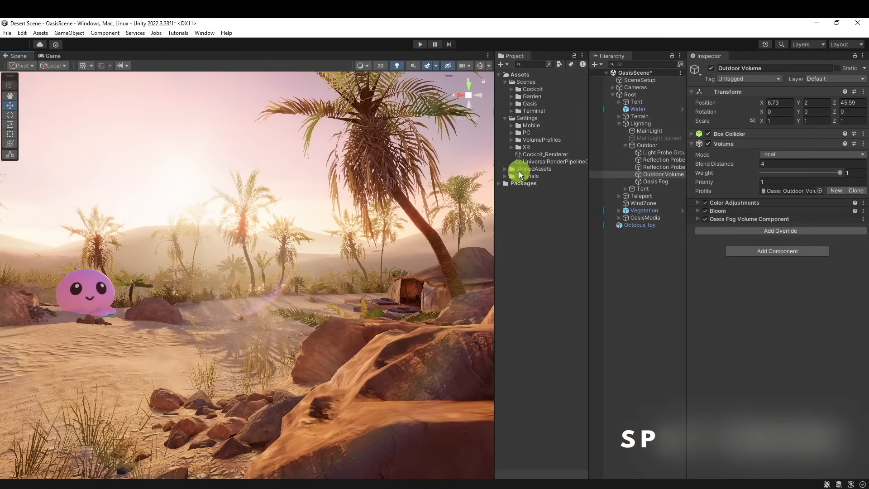
right_drag(447, 238, 430, 229)
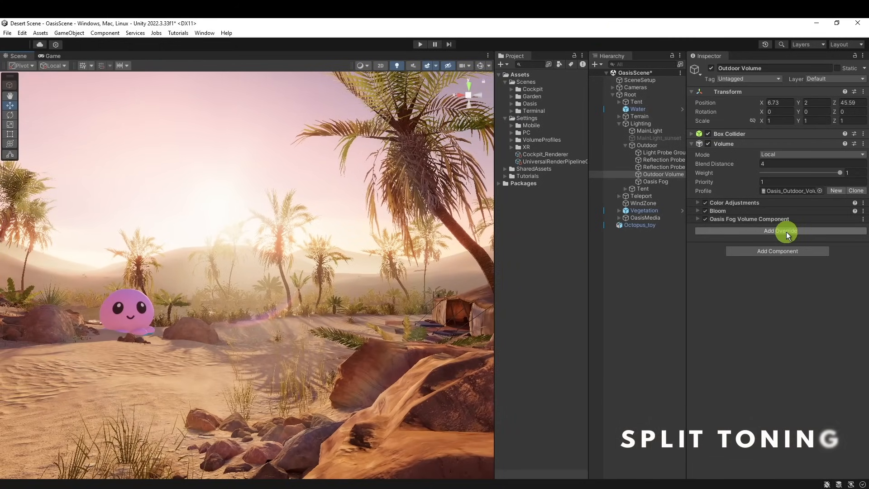
click(786, 232)
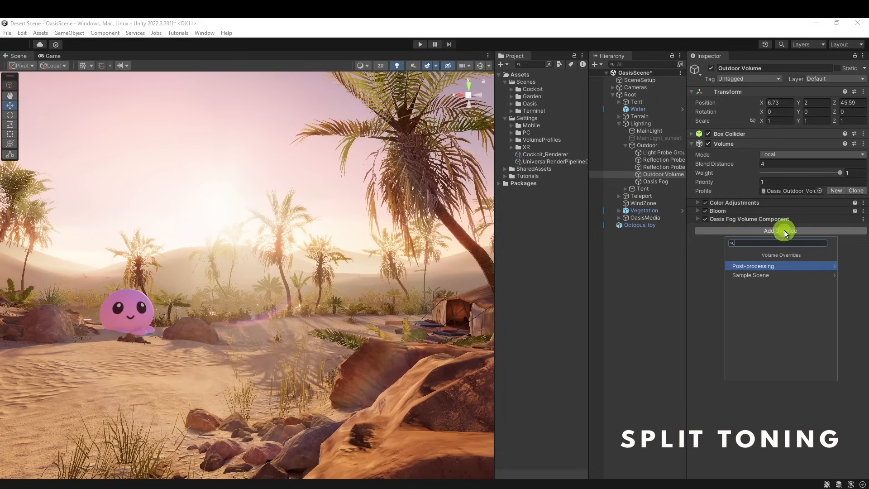
text(spli)
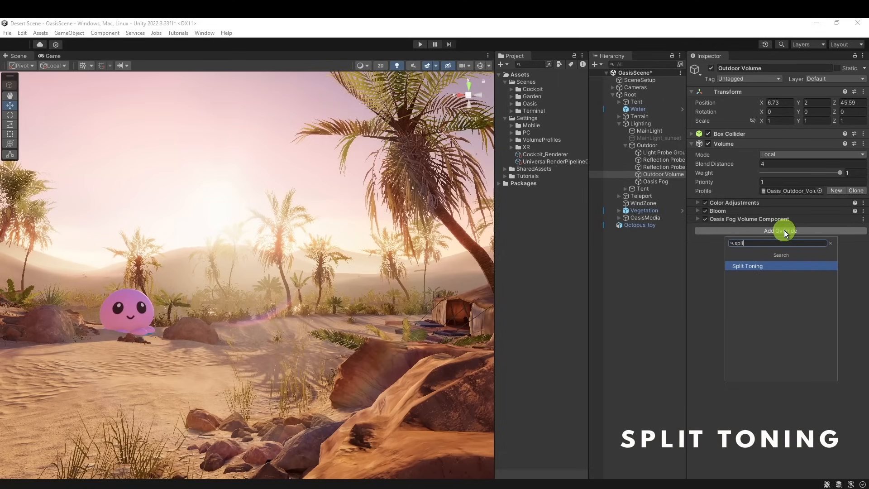
key(Return)
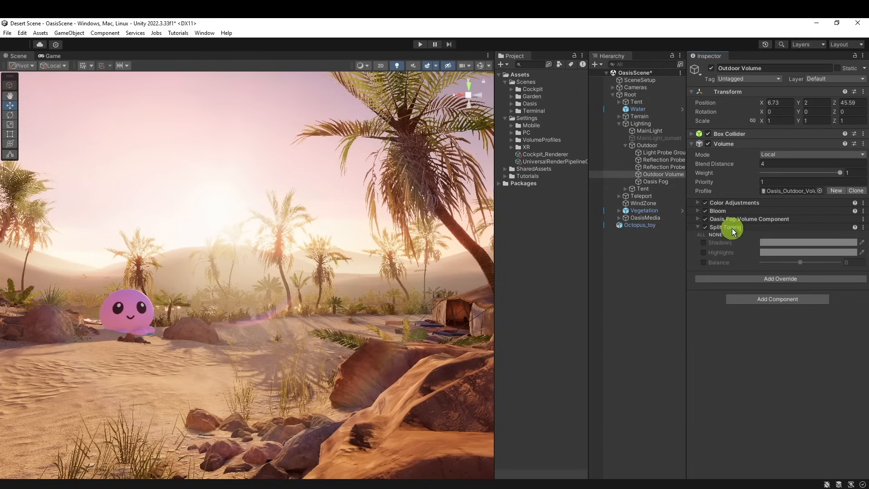
Enable the Split Toning Shadows colour, try a blue hue of 241, and check the tones in reference.jpg
click(703, 243)
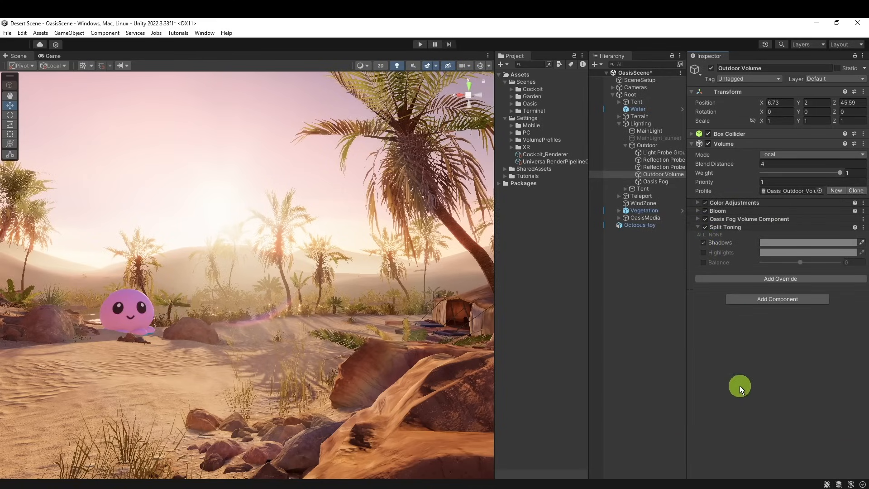
click(788, 243)
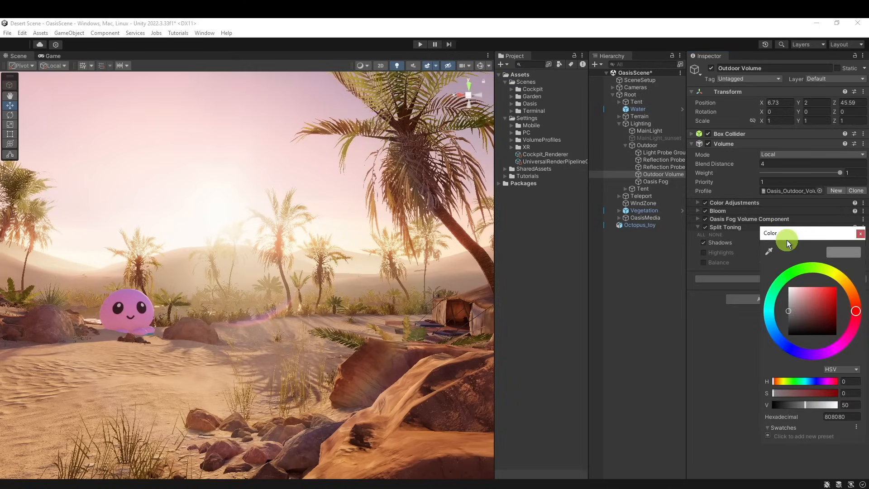
click(794, 349)
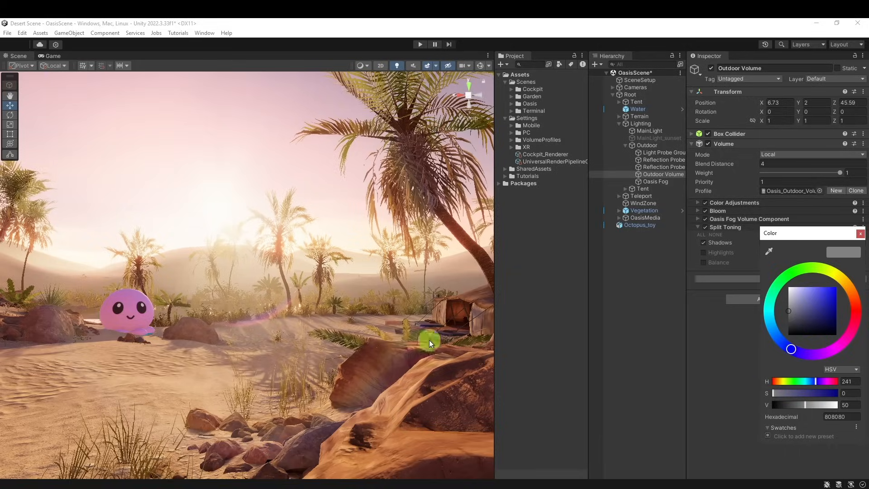
click(232, 488)
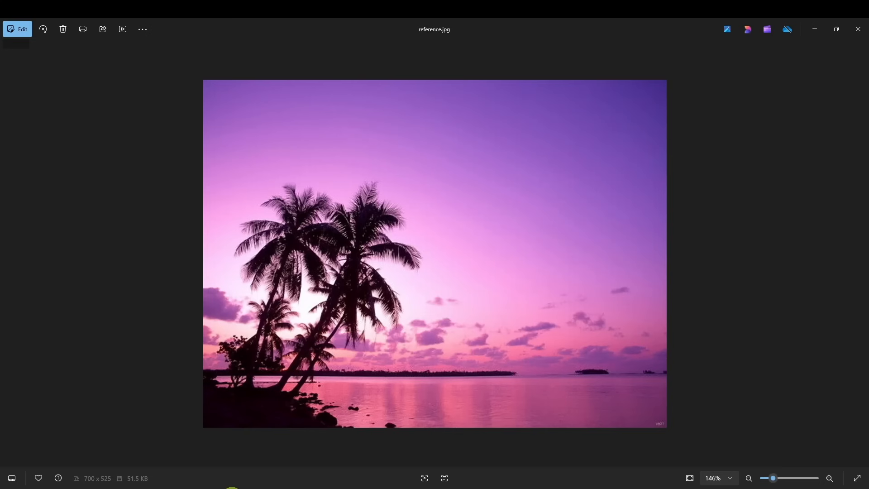
click(232, 488)
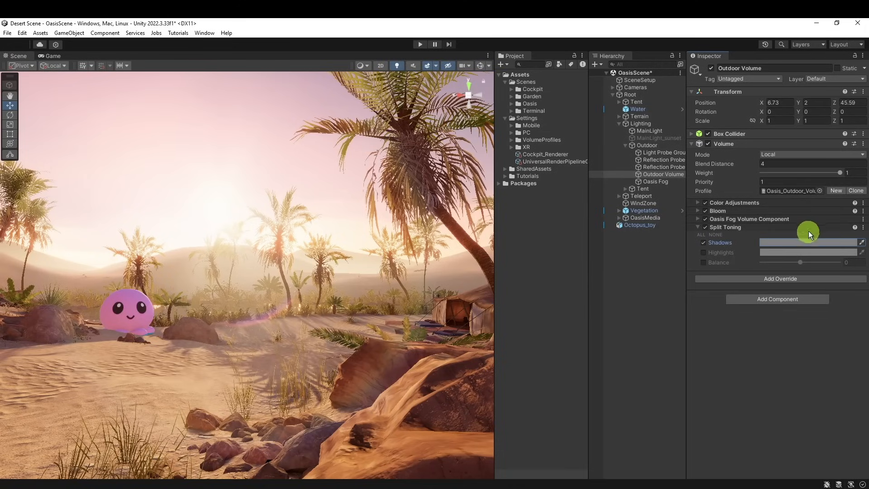
Set the Split Toning Shadows colour to a bright blue
click(802, 240)
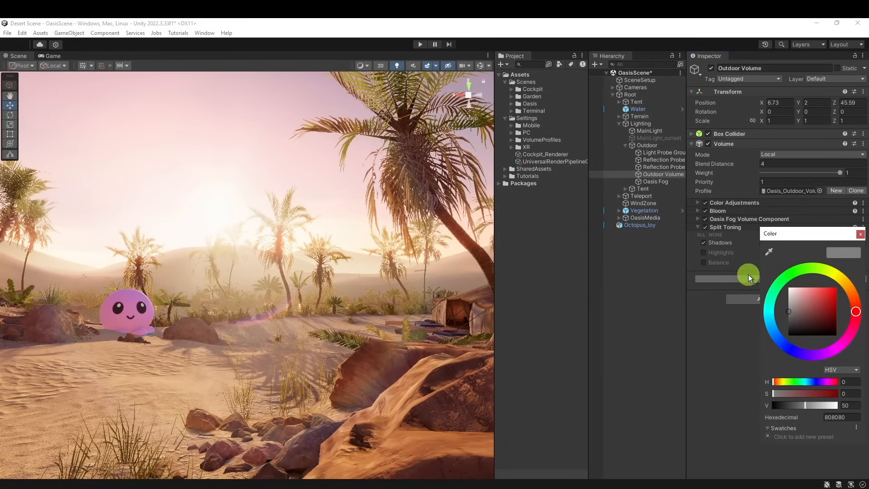
click(788, 343)
drag(814, 295, 819, 281)
Switch Split Toning off and on to compare the shadow tint on the foreground rocks
right_drag(237, 291, 344, 362)
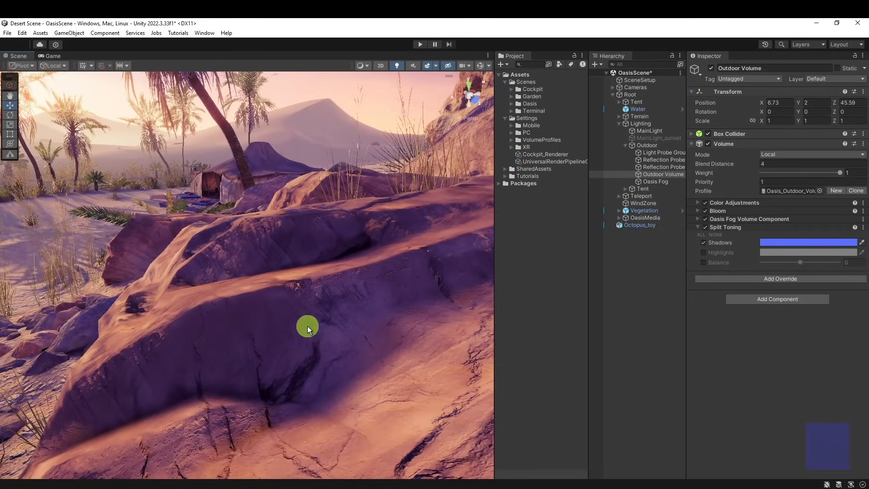
click(706, 227)
click(706, 227)
right_drag(386, 330, 322, 285)
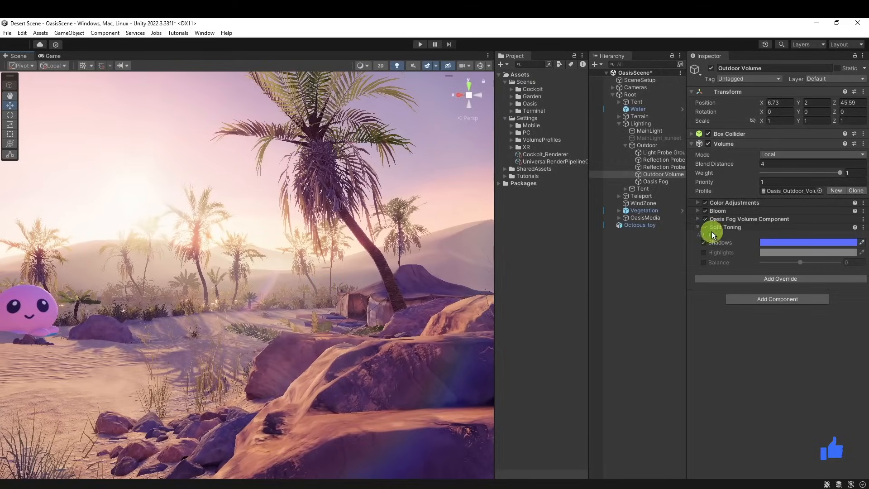
Enable the Split Toning Highlights colour and set it to a muted blue with hue 198, saturation 32 and value 51
click(704, 252)
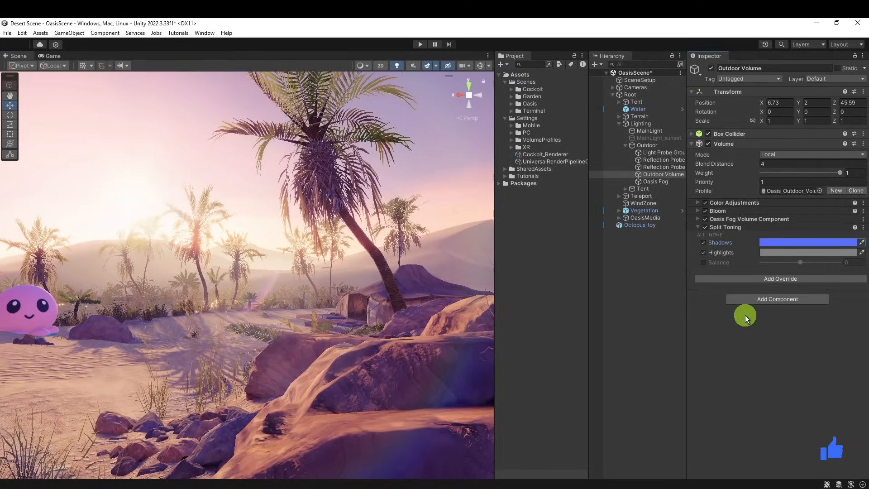
click(769, 252)
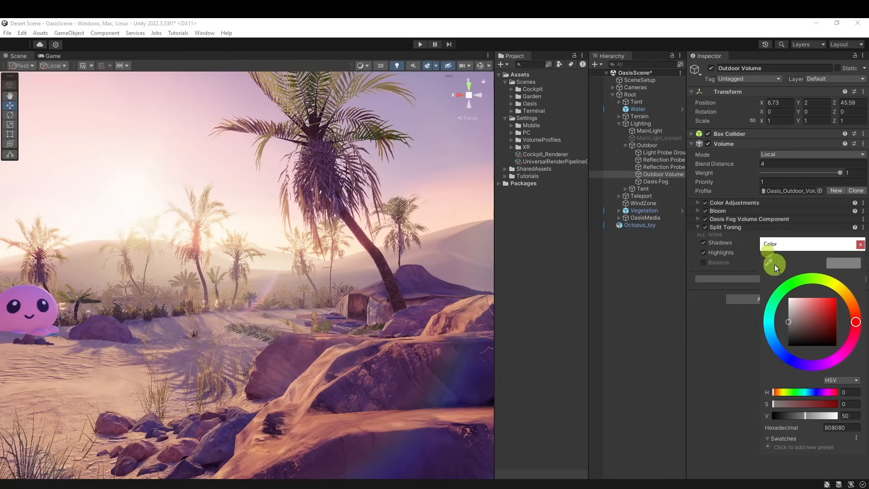
click(771, 336)
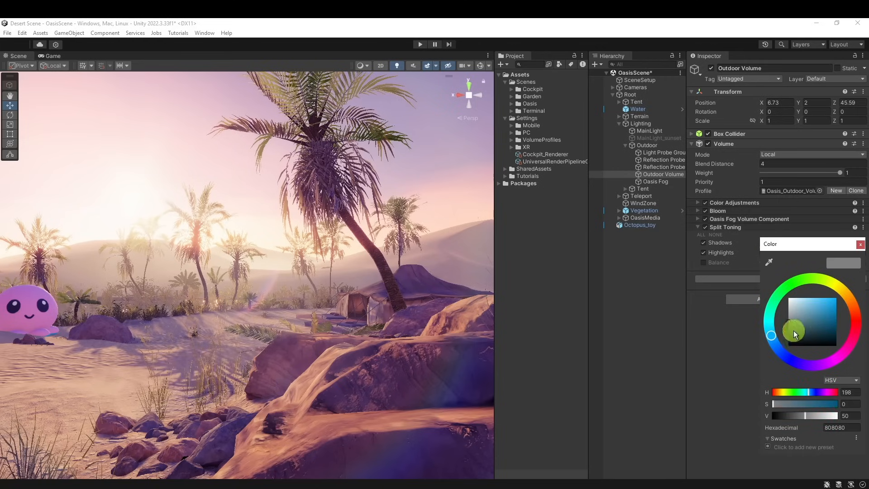
click(802, 320)
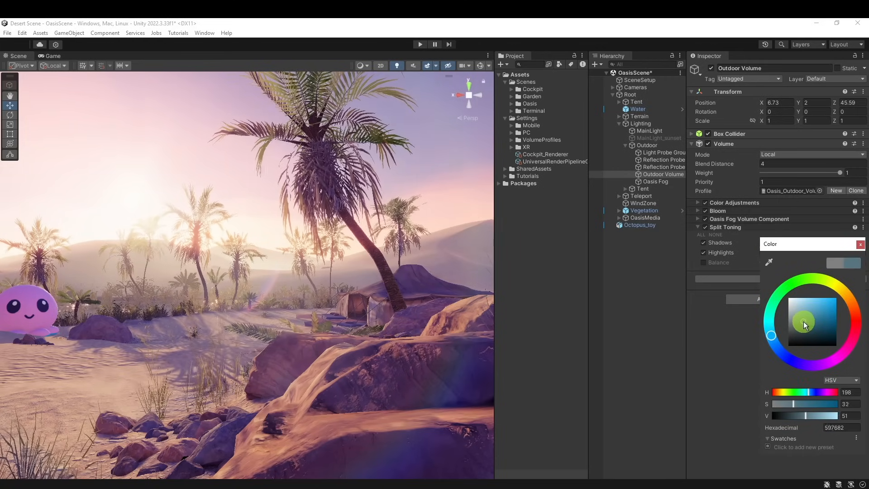
click(802, 321)
right_drag(406, 393, 416, 358)
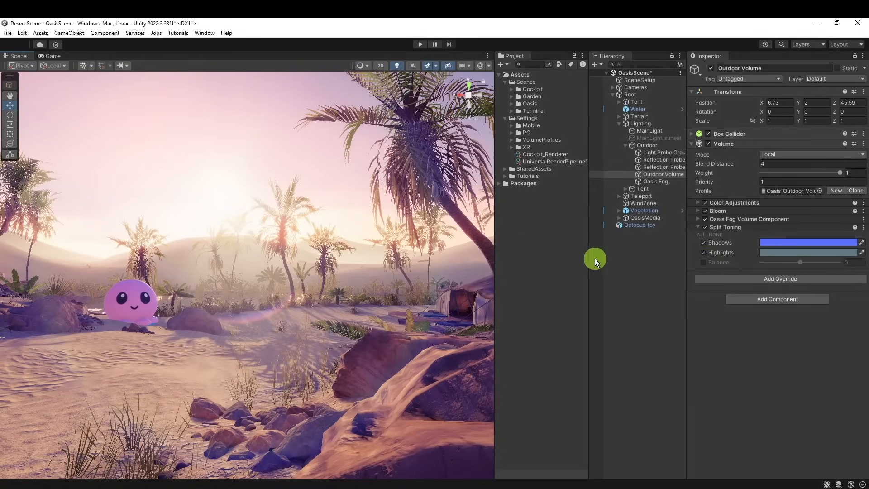
click(706, 227)
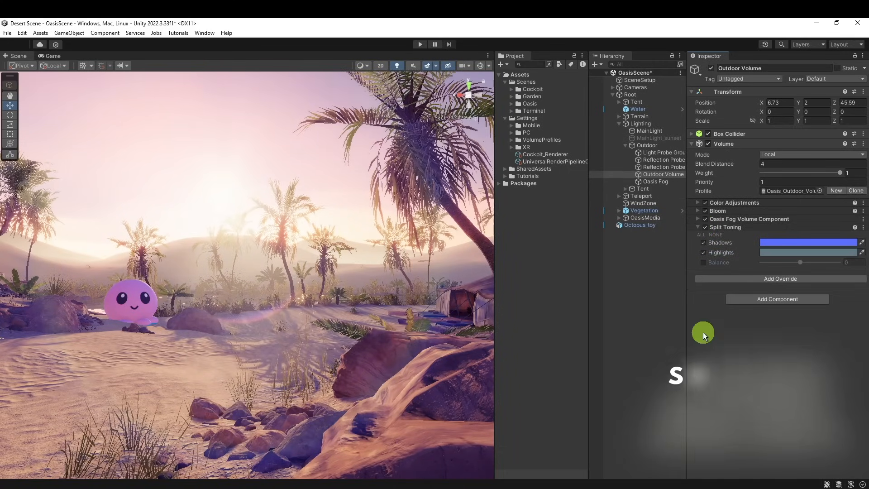
Collapse the Split Toning settings and add a Shadows, Midtones, Highlights override to the Outdoor Volume
click(697, 226)
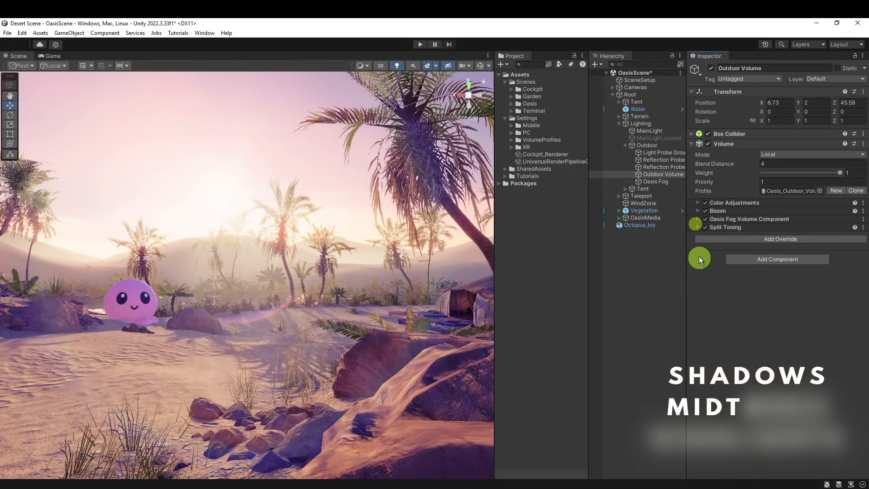
click(797, 239)
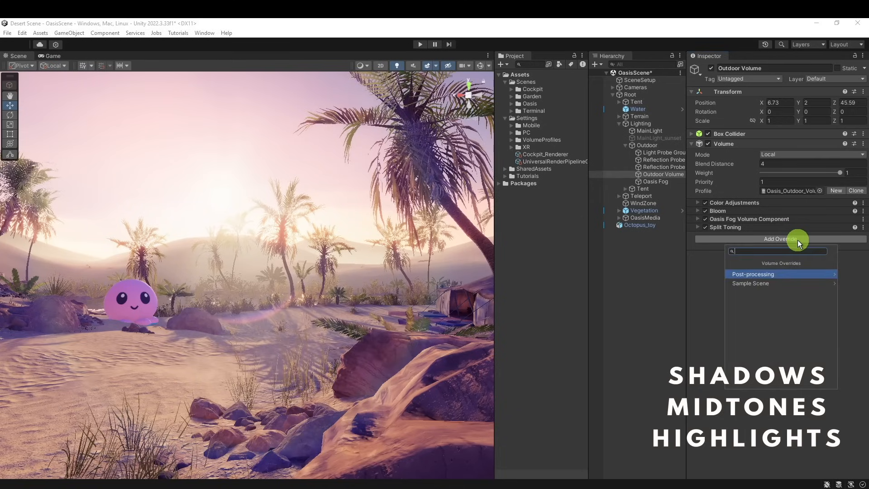
text(sha)
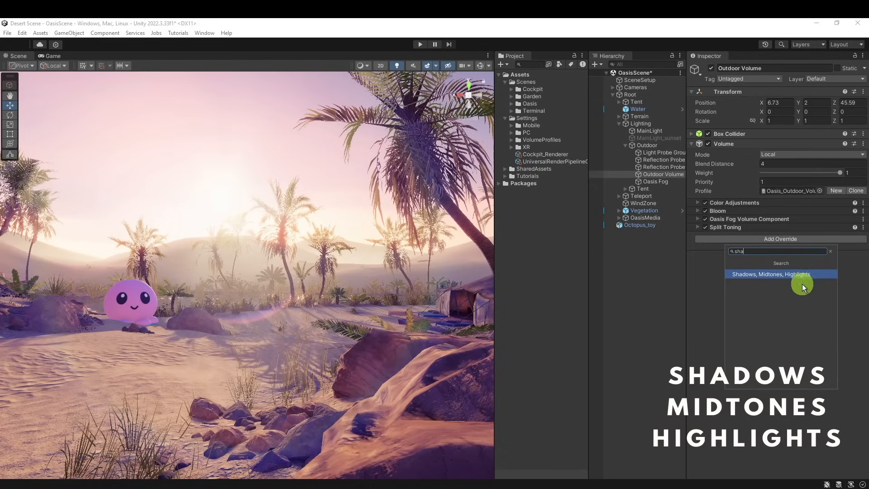
click(790, 275)
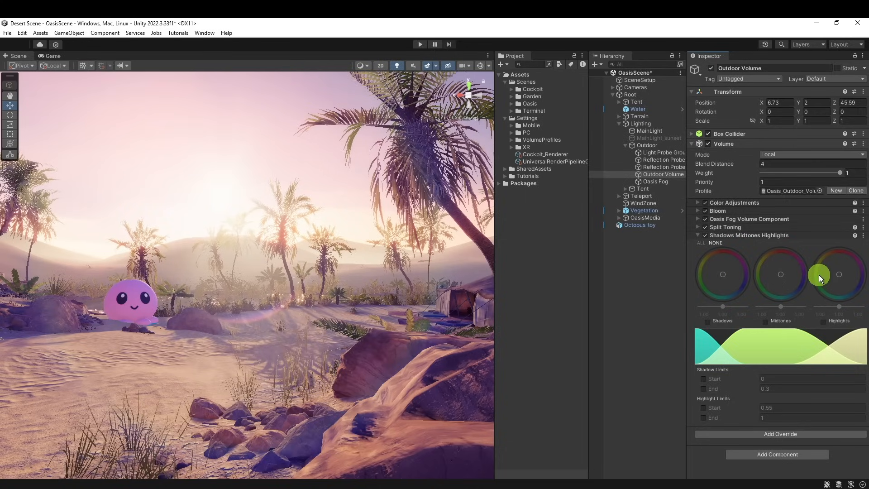
Enable the Shadows wheel, tint it slightly towards blue, and compare the scene with the override off and on
click(708, 322)
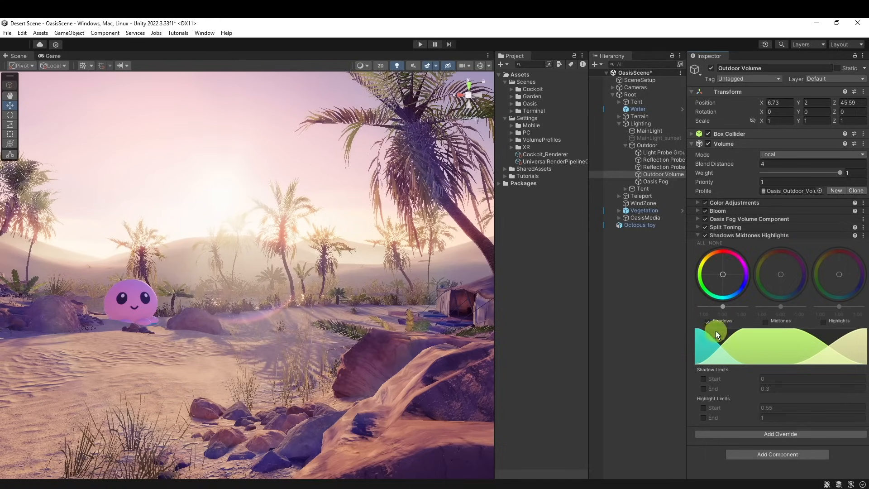
drag(725, 275, 721, 293)
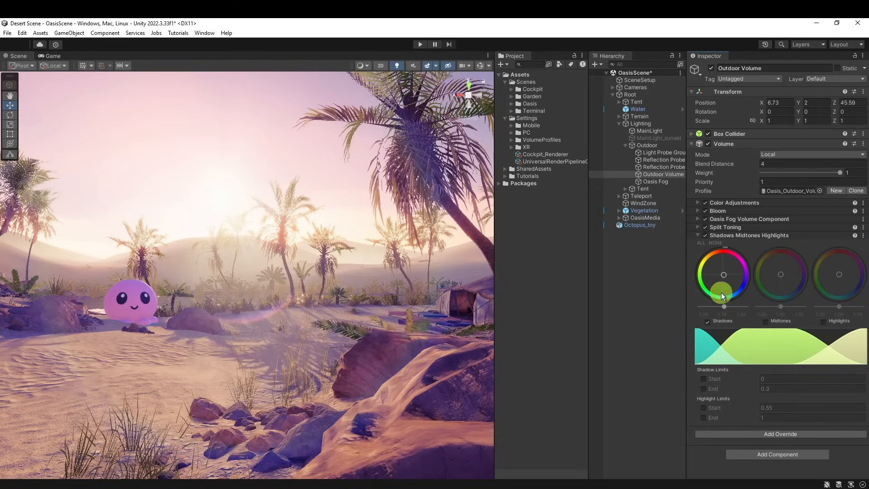
click(707, 235)
click(707, 235)
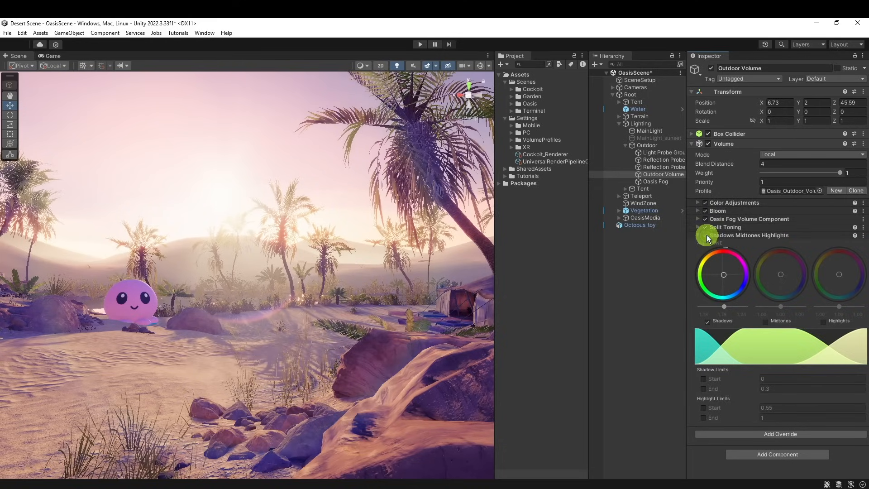
Enable the Midtones wheel and shift its tint slightly towards blue
right_drag(296, 350, 352, 346)
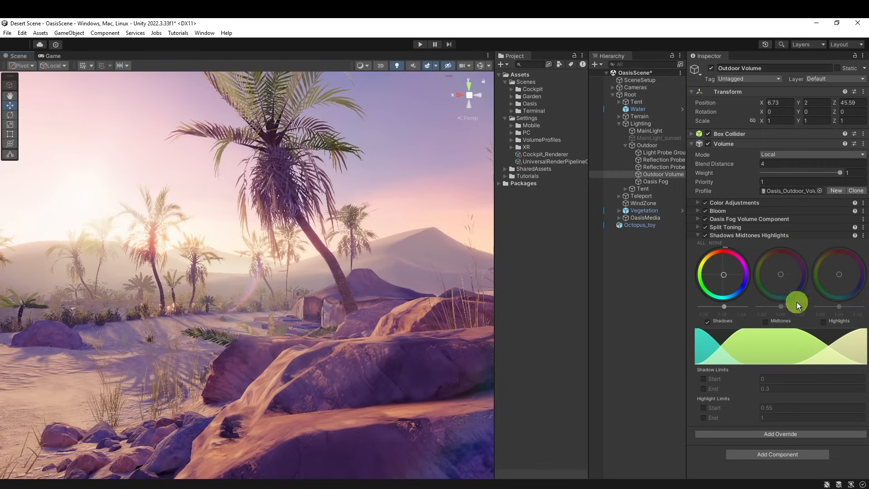
click(766, 320)
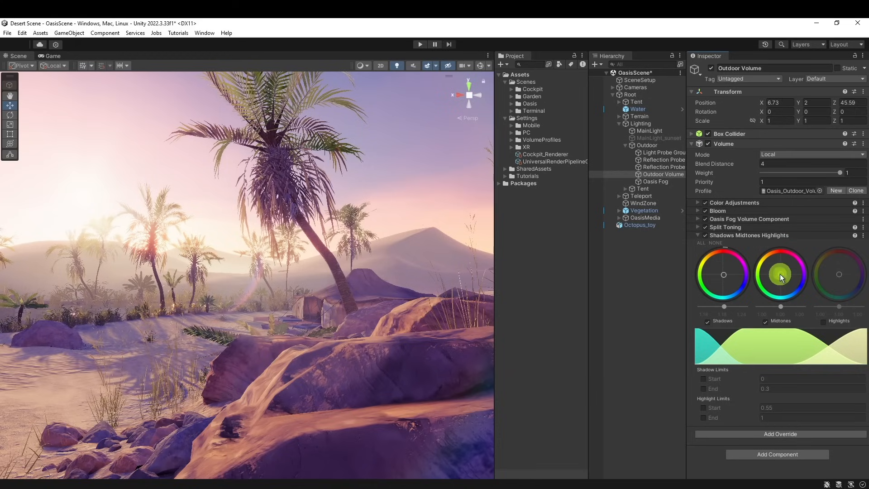
drag(780, 273, 785, 278)
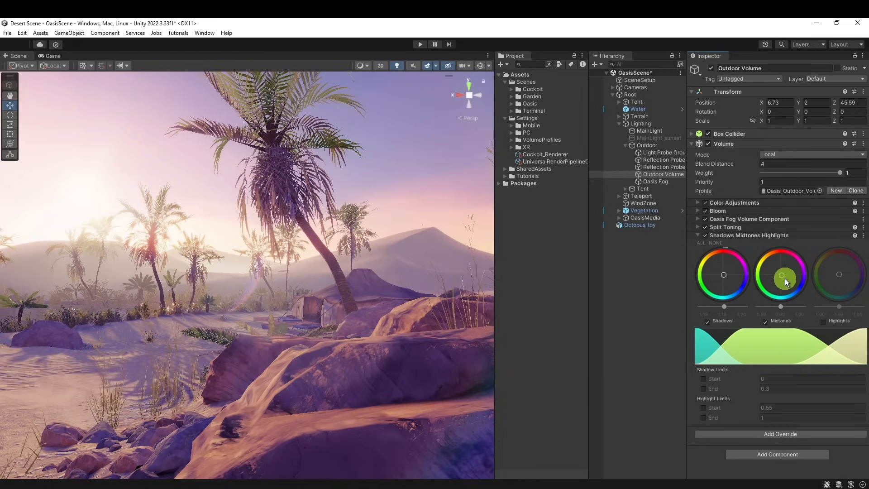
Lower the Midtones and Shadows brightness slightly, checking the result on the foreground rocks
right_drag(352, 337, 300, 304)
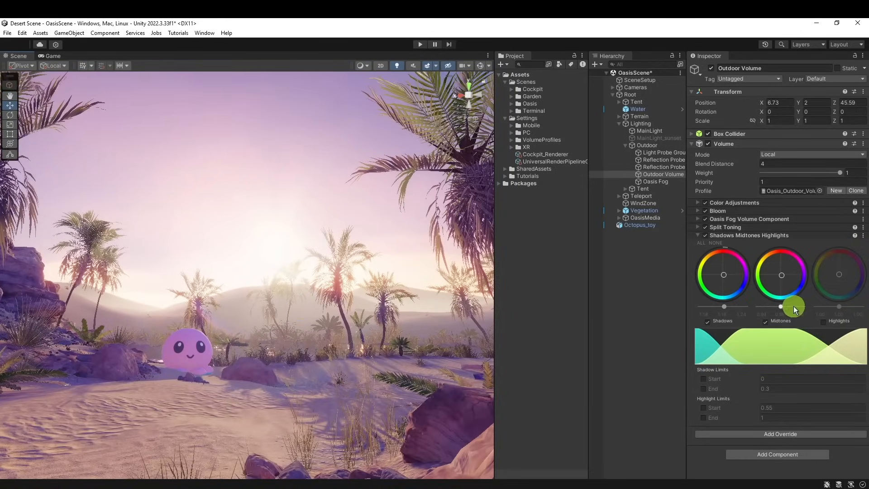
drag(783, 306, 724, 307)
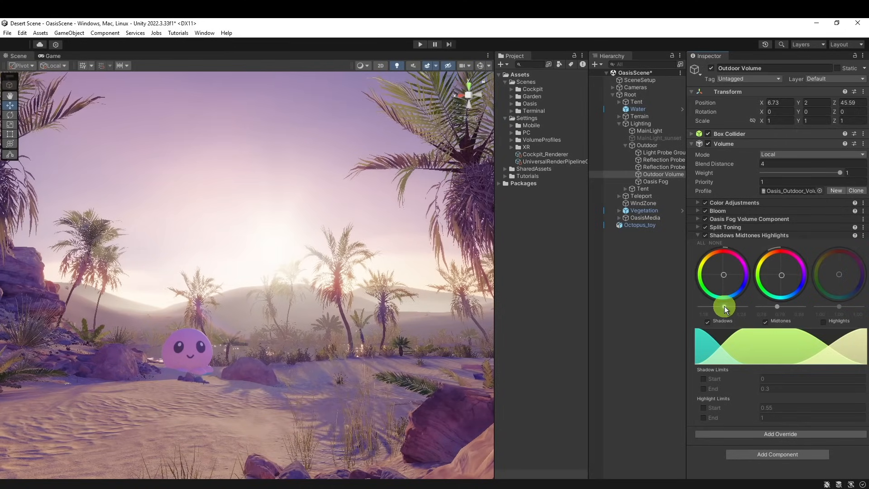
drag(777, 307, 781, 306)
right_drag(286, 287, 361, 320)
drag(724, 306, 722, 305)
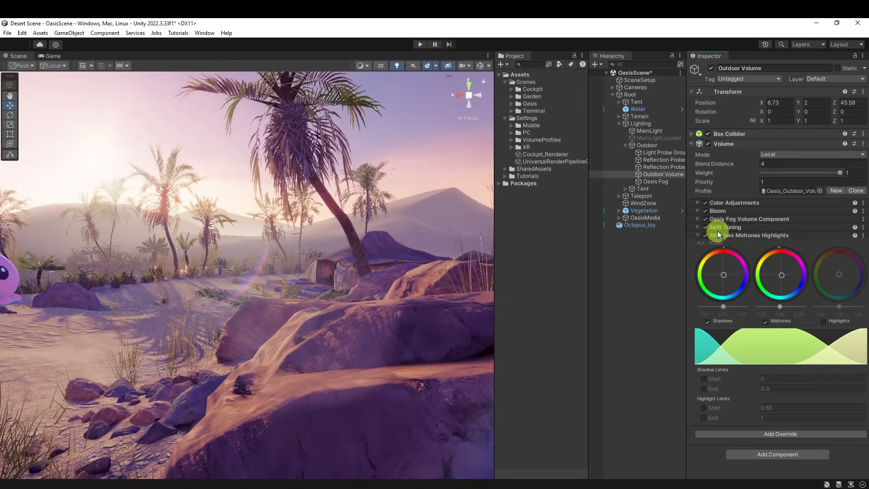
Collapse the Shadows Midtones Highlights settings and switch the override off and on to compare the grading
click(706, 237)
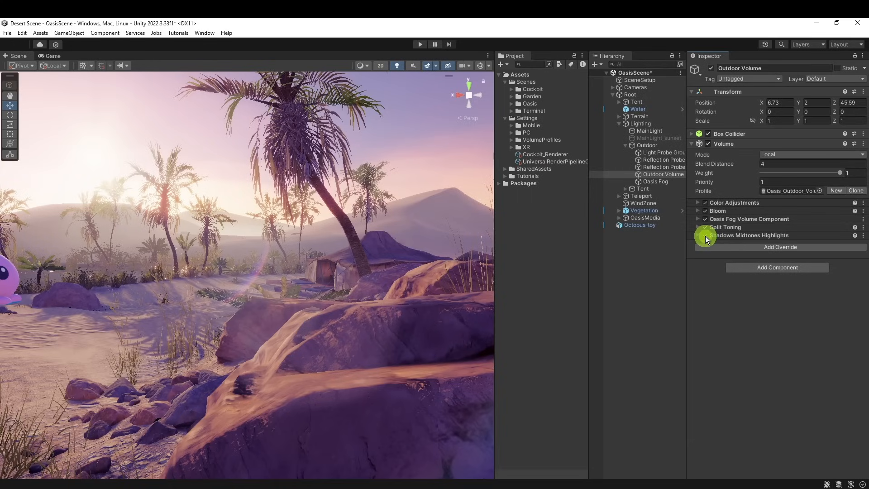
click(705, 236)
click(705, 236)
click(705, 236)
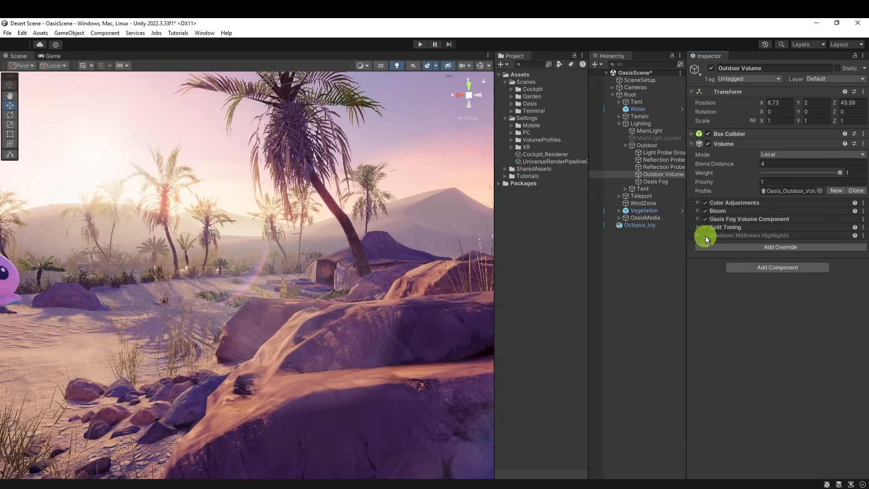
click(705, 235)
click(705, 235)
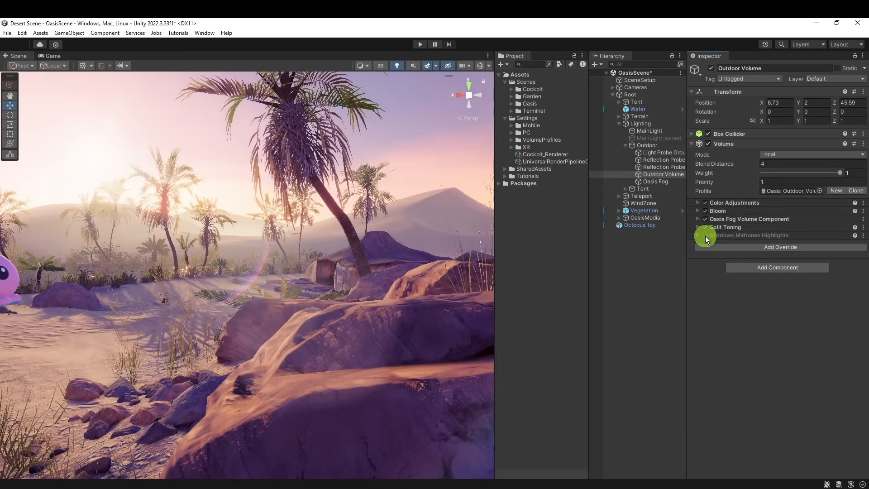
click(705, 235)
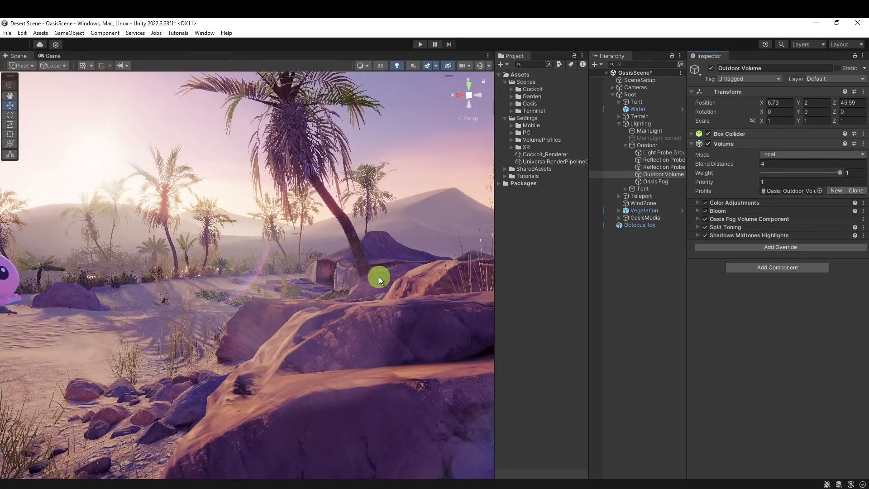
Examine the graded desert in a maximized Scene view, then restore the normal layout
alt+drag(378, 276, 346, 270)
key(shift+space)
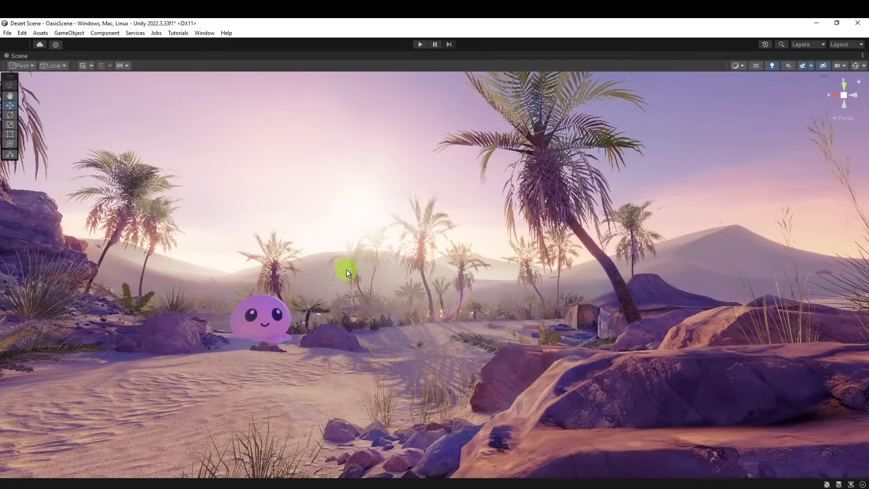
key(shift+space)
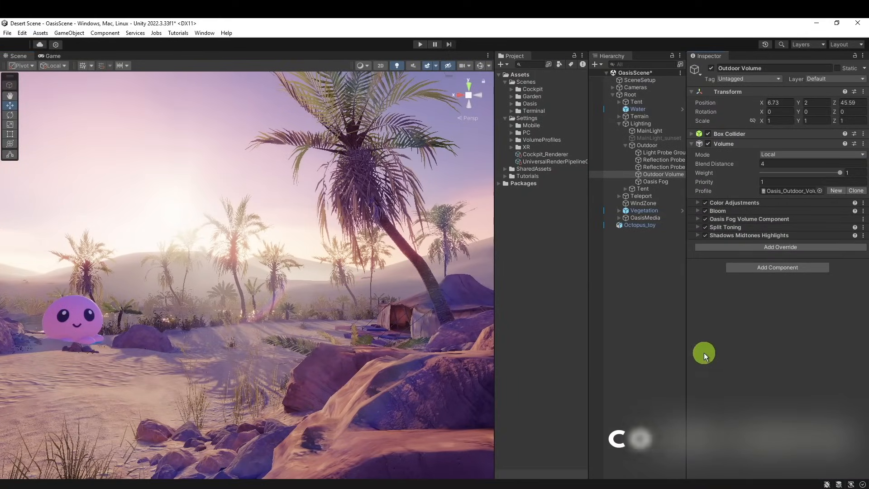
Add a Color Curves override to the Outdoor Volume
click(767, 248)
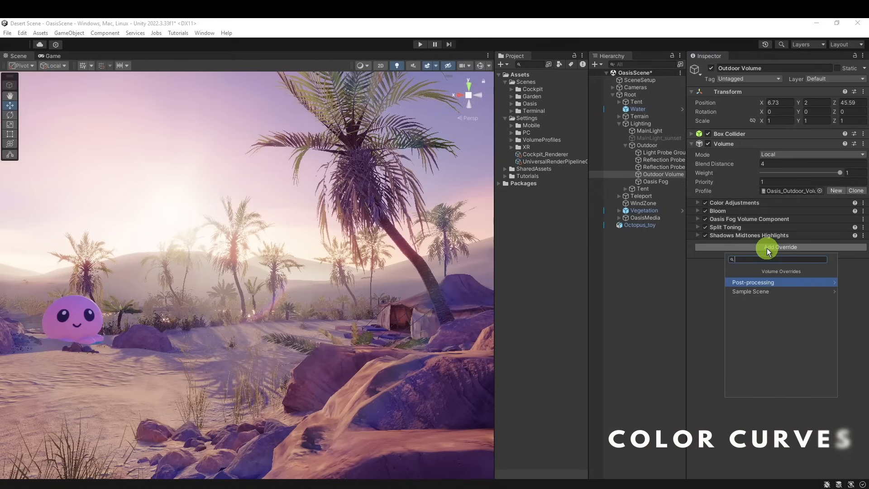
text(co)
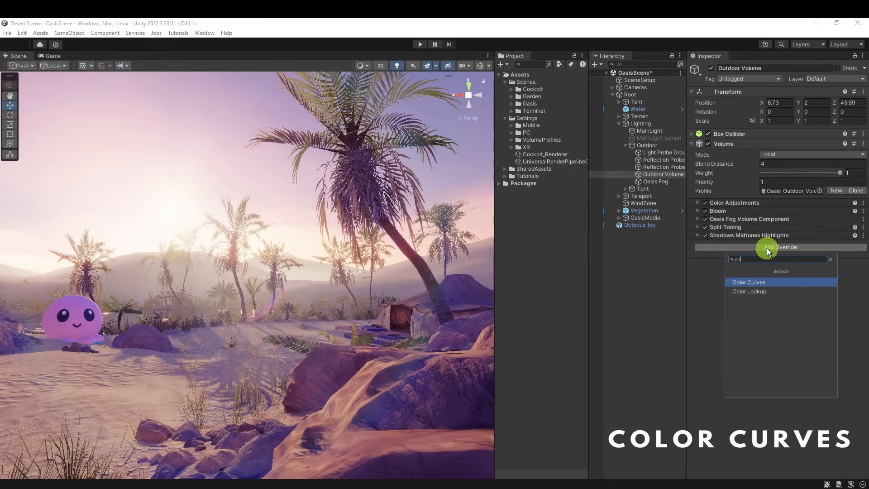
click(767, 282)
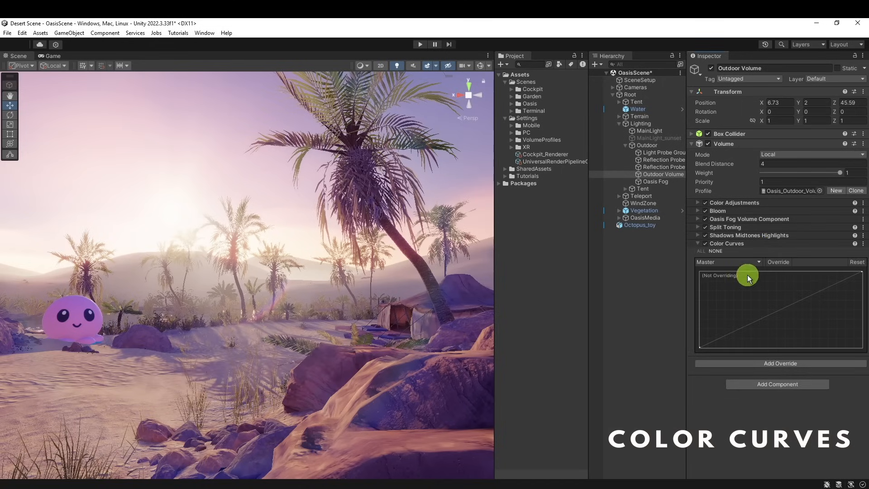
Override the Master colour curve and bend it into a gentle S-shape with darker shadows and brighter highlights for more contrast
right_drag(385, 360, 379, 359)
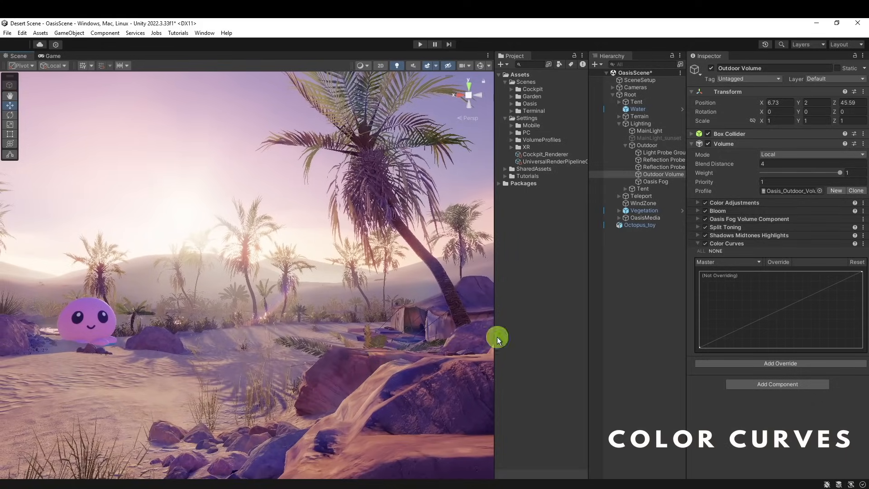
click(781, 262)
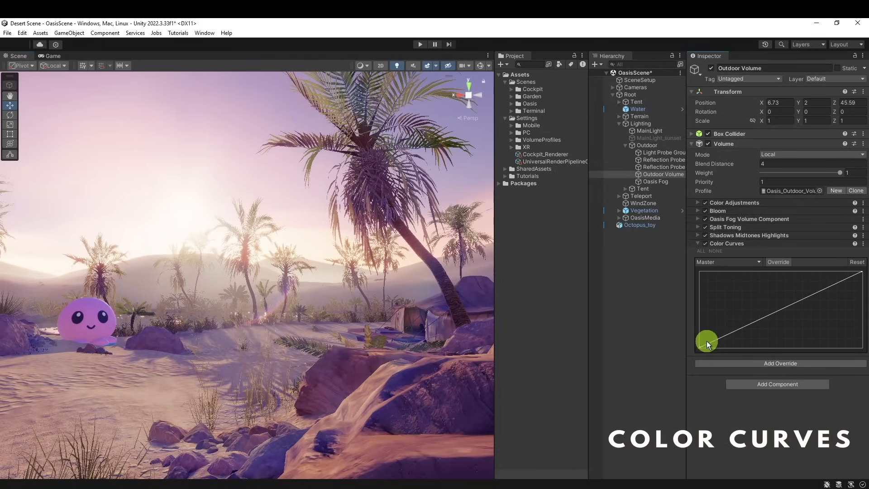
mouse_move(699, 346)
mouse_down()
mouse_move(697, 335)
mouse_move(699, 351)
mouse_up()
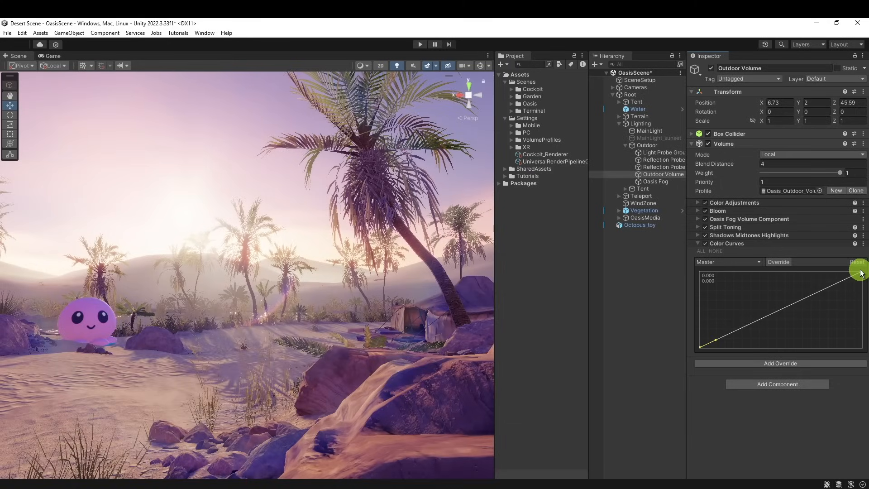
mouse_move(860, 273)
mouse_down()
mouse_move(856, 252)
mouse_move(859, 263)
mouse_move(839, 285)
mouse_move(835, 278)
mouse_move(838, 287)
mouse_move(819, 278)
mouse_move(787, 284)
mouse_up()
drag(846, 277, 843, 298)
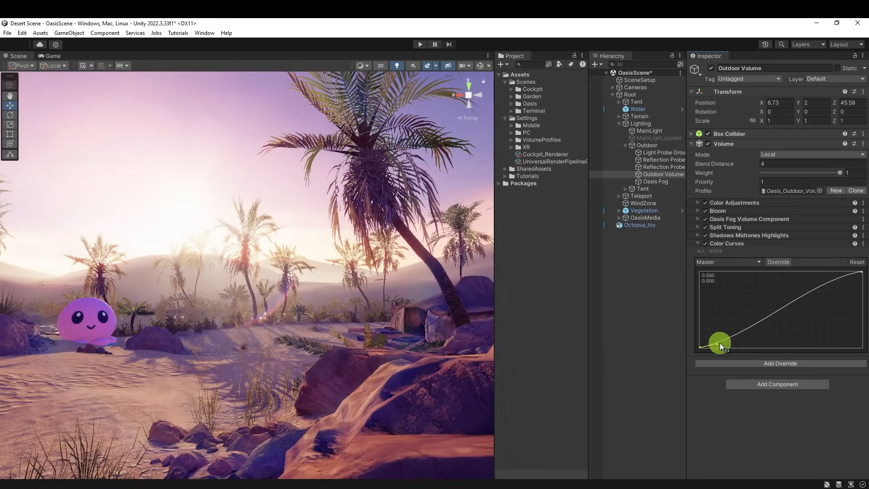
drag(717, 344, 729, 344)
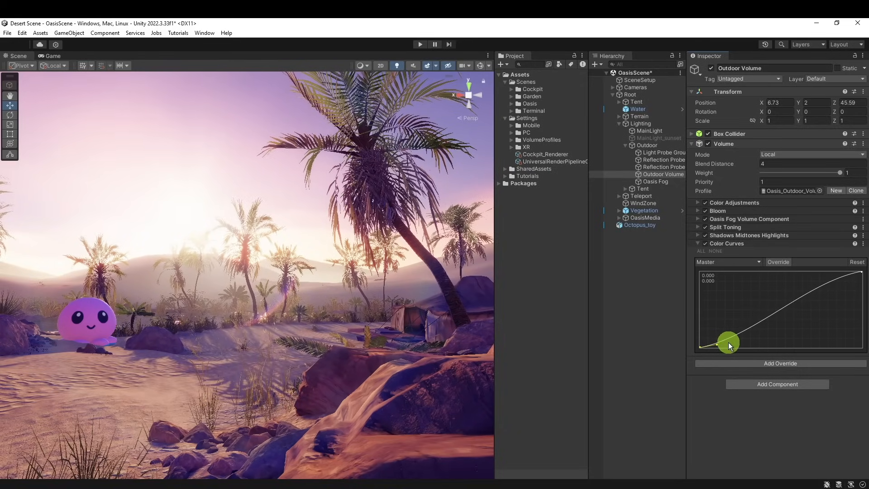
Override the Blue colour curve and raise its slope at the dark end to push more blue into the shadows
click(727, 263)
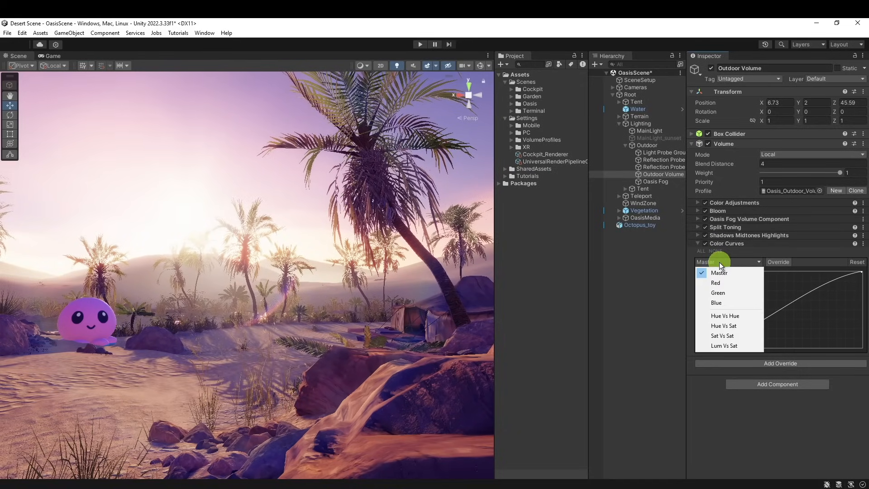
click(724, 304)
click(707, 262)
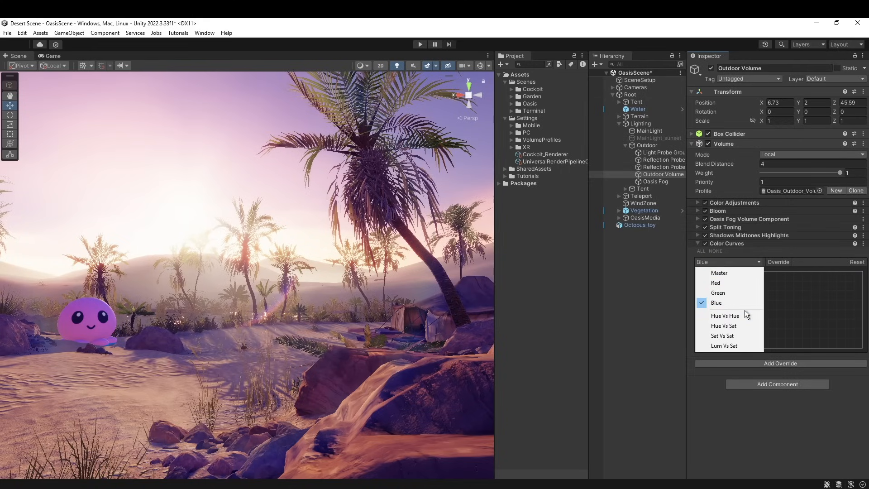
click(759, 356)
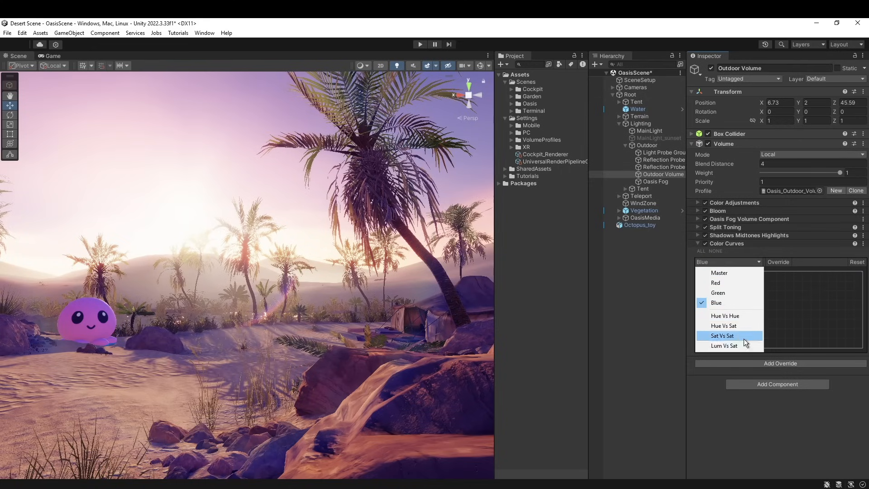
click(796, 297)
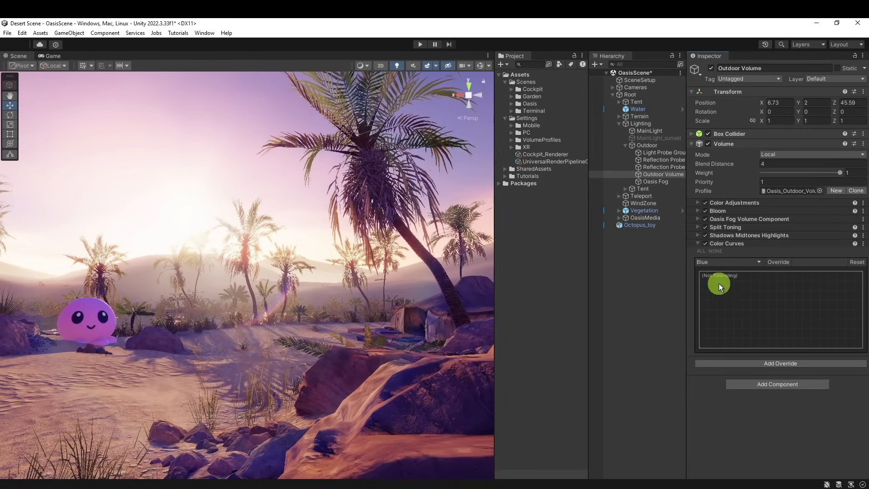
click(773, 264)
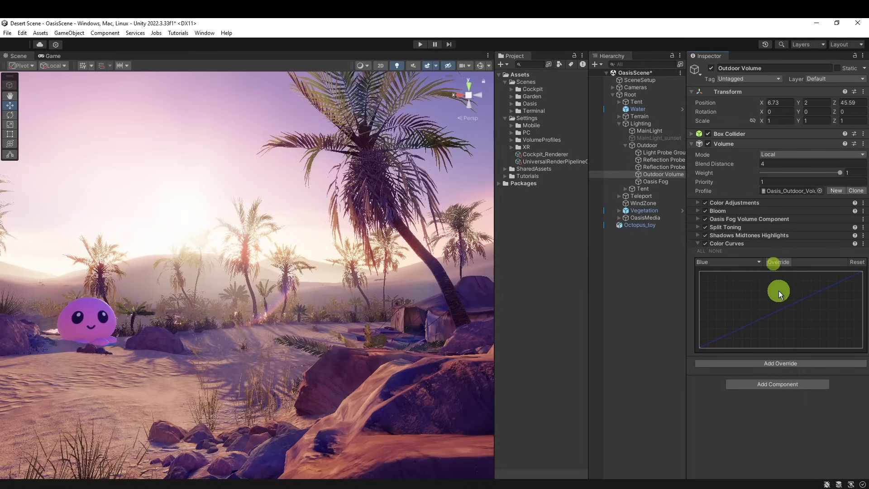
click(700, 346)
right_drag(272, 344, 321, 404)
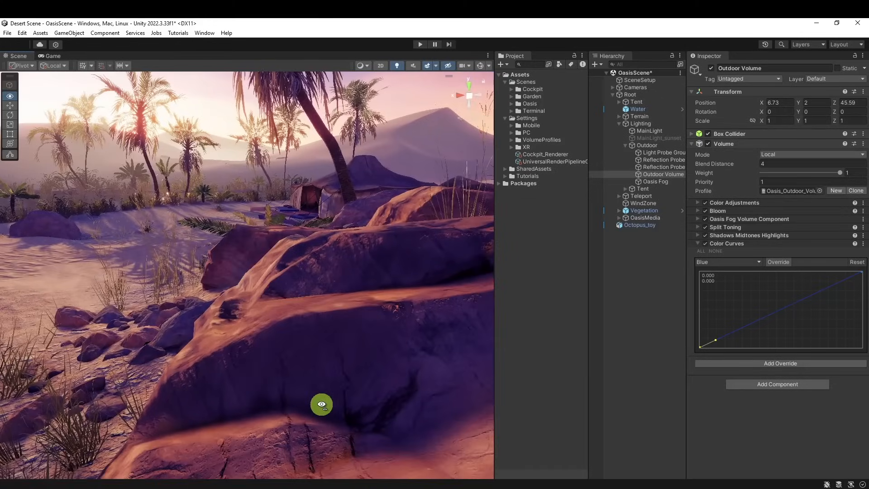
drag(716, 339, 714, 337)
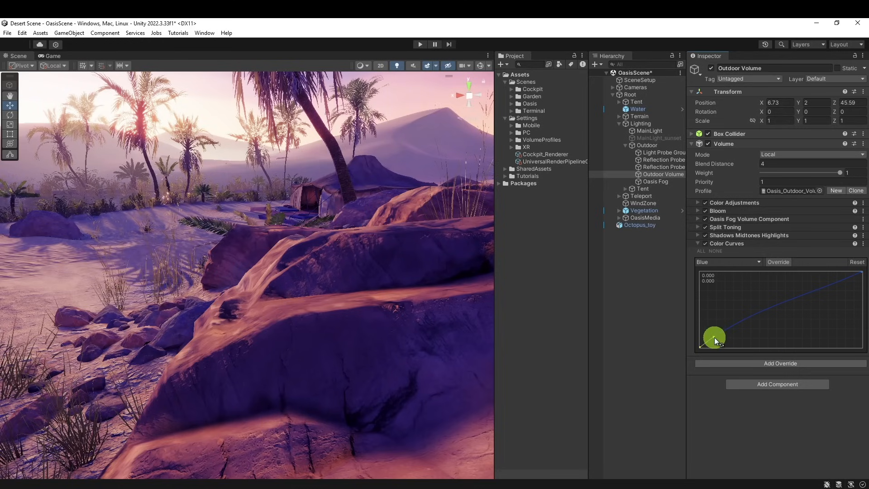
mouse_move(714, 337)
mouse_down()
mouse_move(726, 349)
mouse_move(711, 338)
mouse_up()
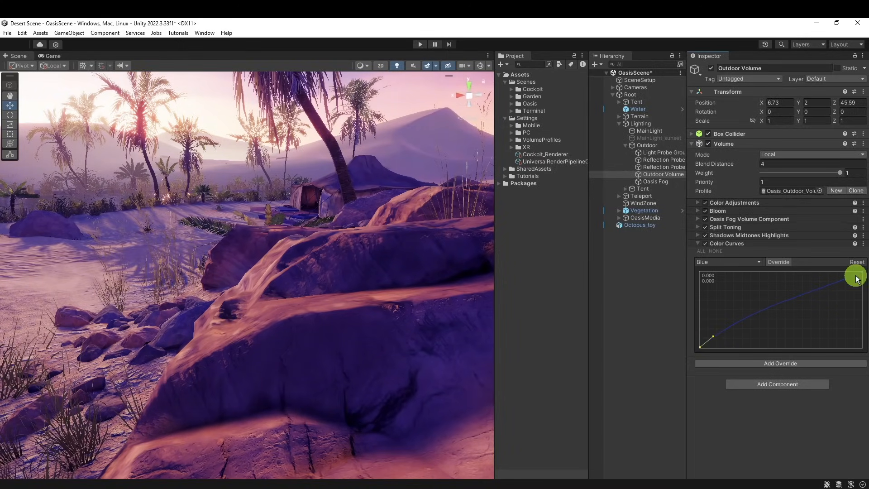
Compare the scene with the Color Curves override disabled and enabled from two different viewpoints, leaving it enabled
click(705, 244)
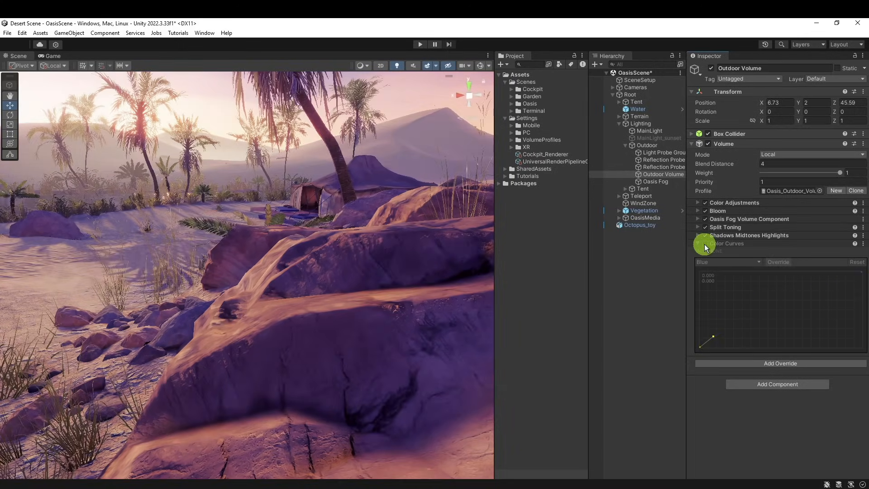
click(705, 243)
alt+drag(432, 340, 353, 345)
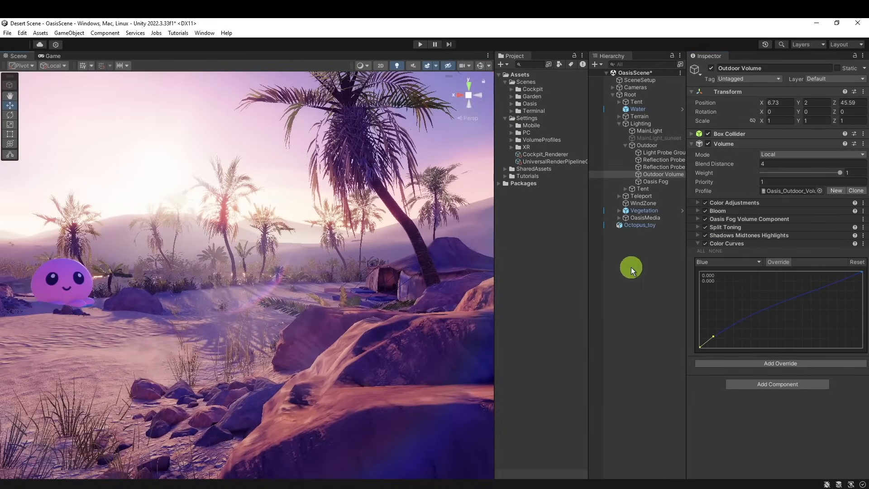
click(705, 244)
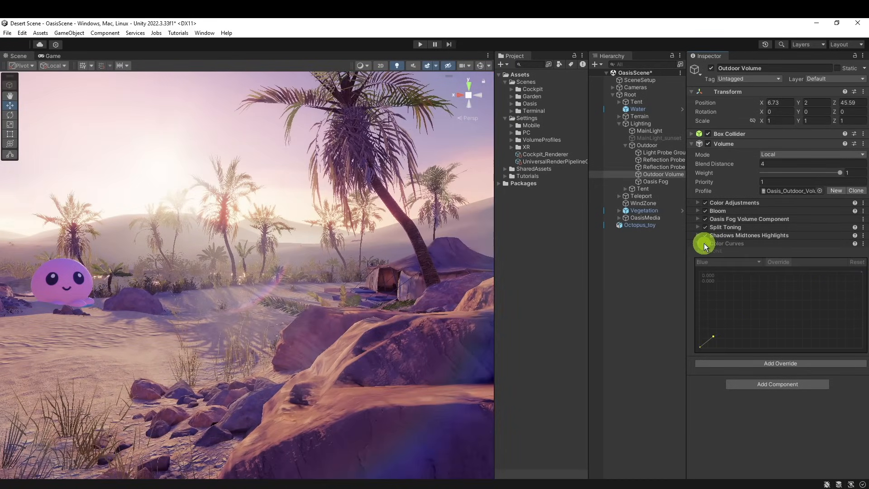
click(705, 244)
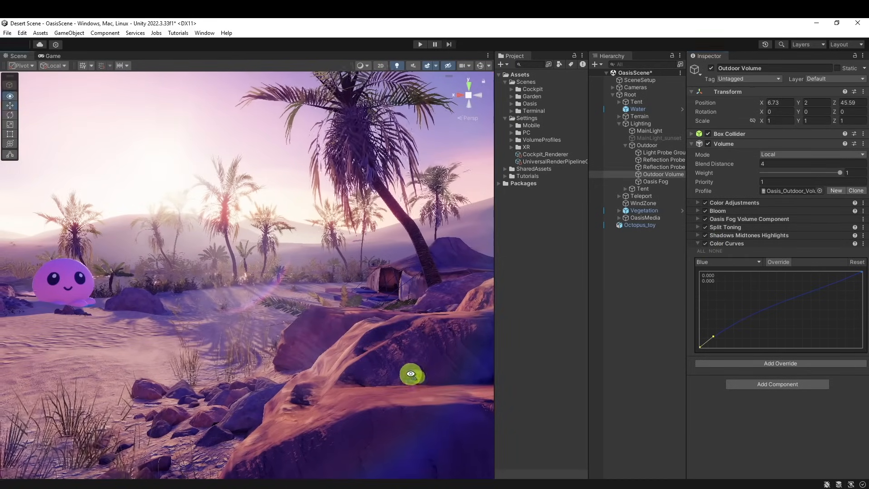
alt+drag(409, 370, 364, 362)
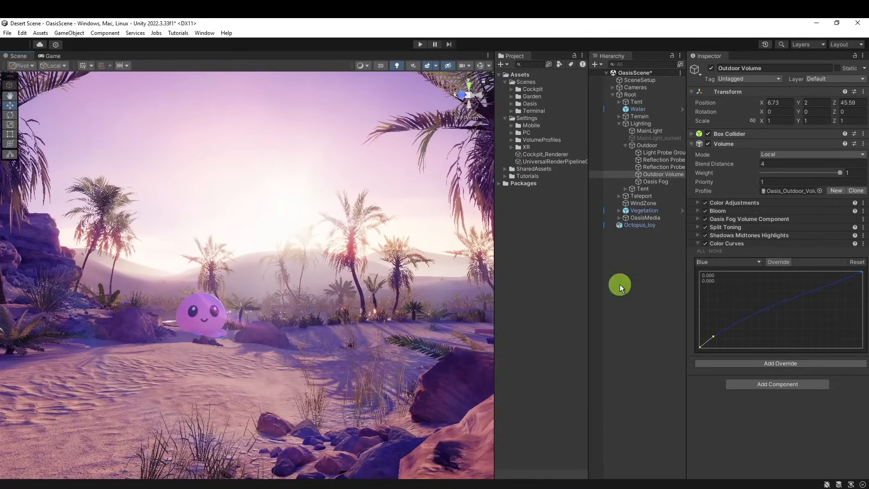
Collapse the Color Curves settings on the Outdoor Volume
click(863, 244)
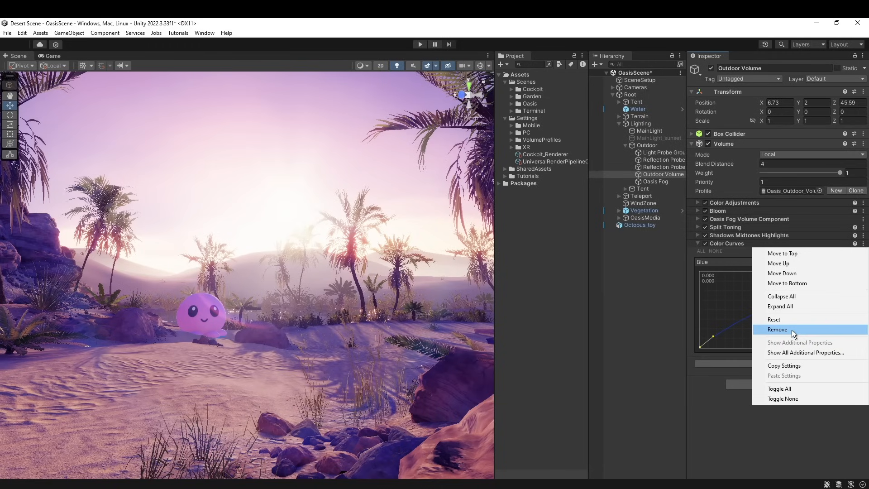
click(737, 404)
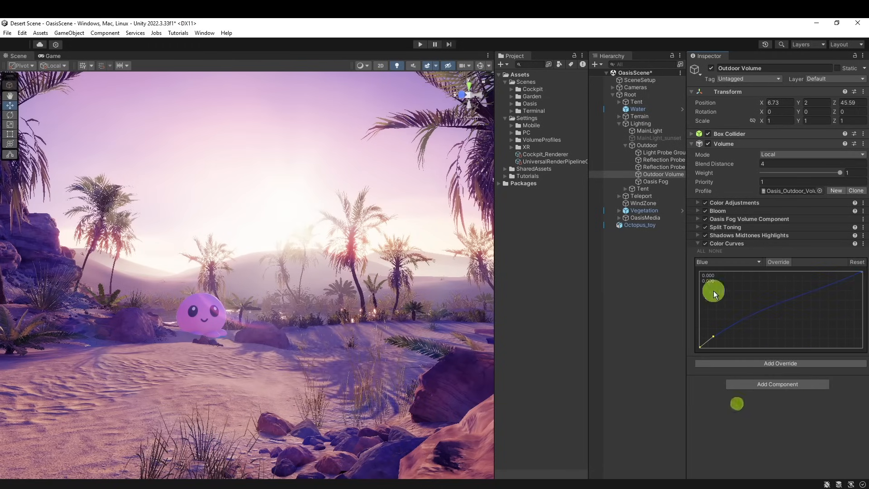
click(698, 244)
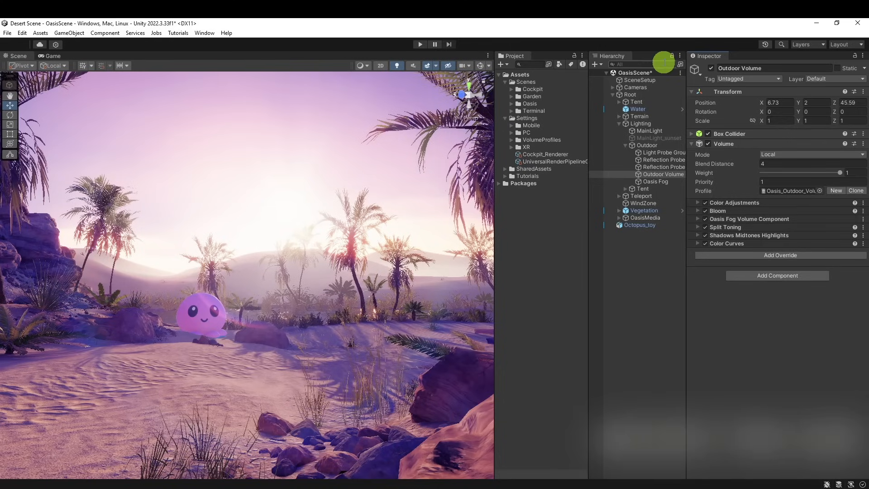
Search the scene hierarchy for "ligh", select MainLight and clear the search
click(653, 60)
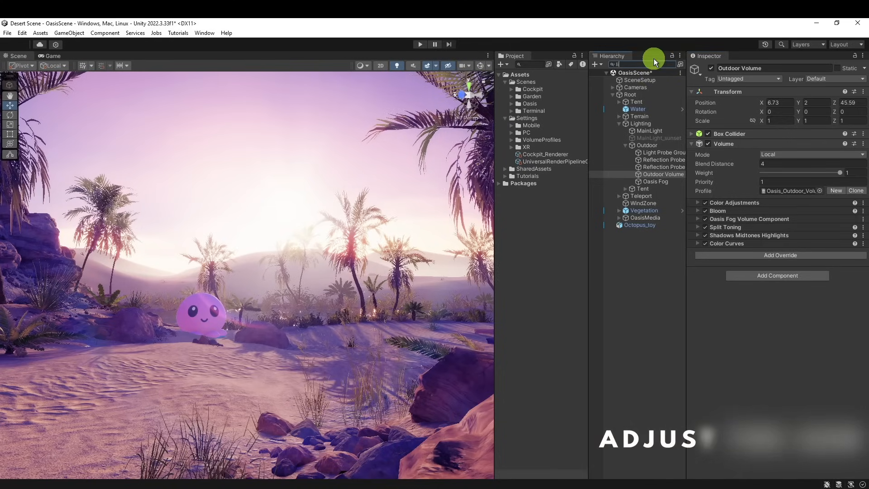
text(ligh)
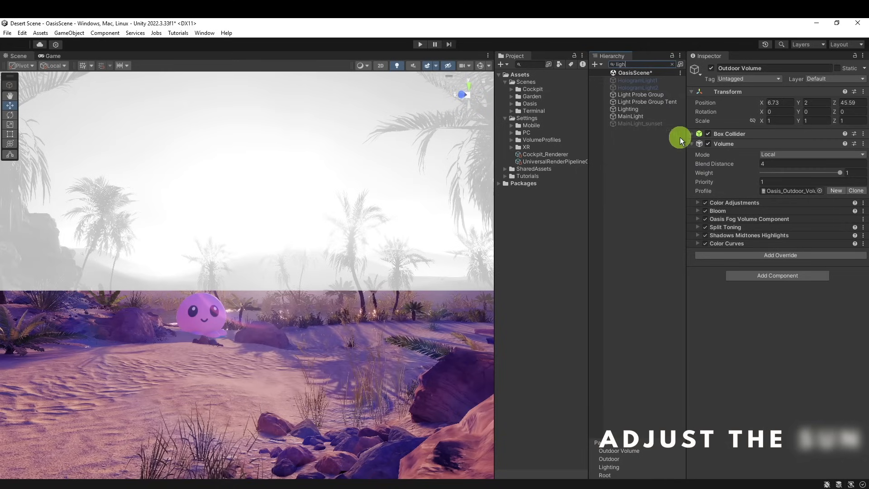
click(632, 117)
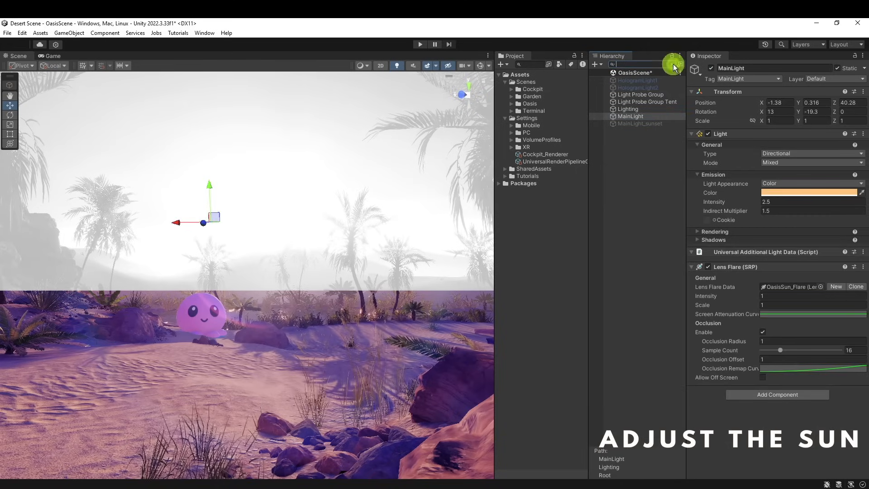
click(674, 69)
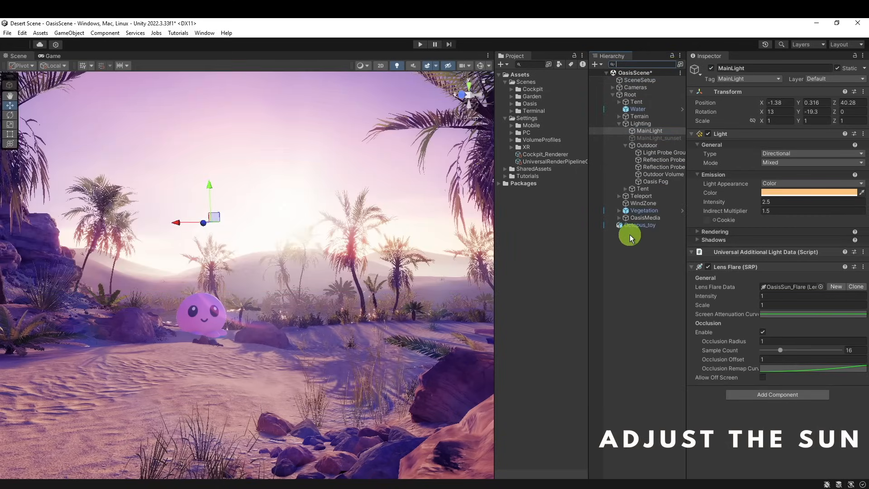
click(650, 294)
Duplicate MainLight and rename the copy MainLight_sun
click(650, 131)
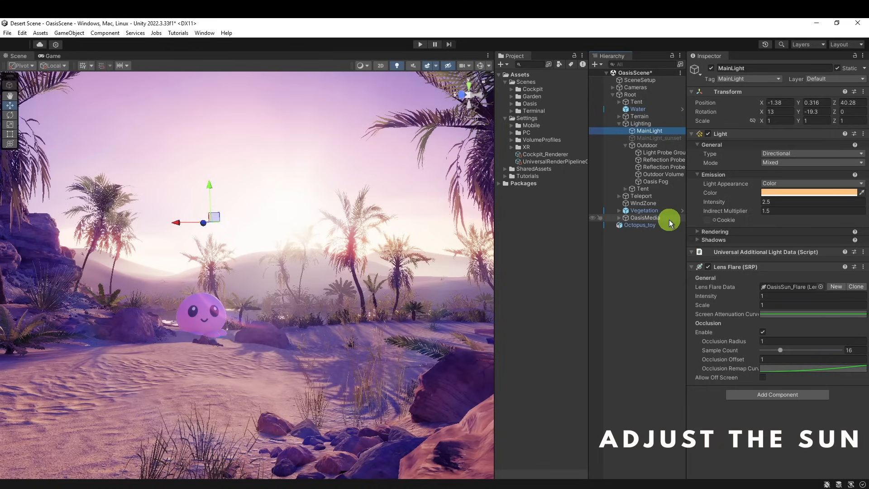
key(ctrl+d)
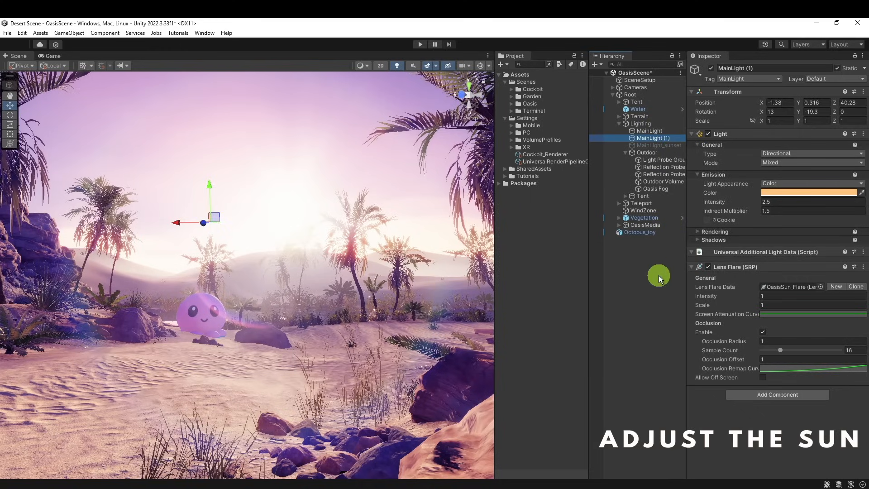
key(F2)
key(Right)
key(BackSpace)
key(BackSpace)
key(BackSpace)
key(BackSpace)
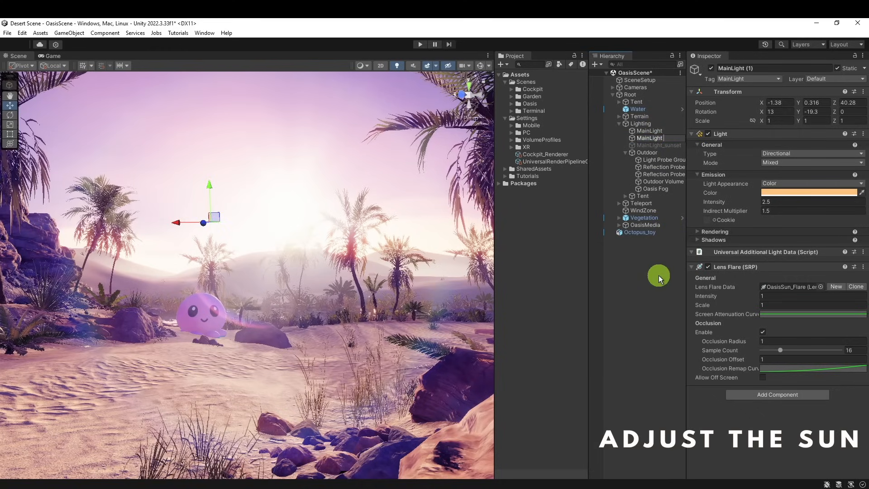
text())
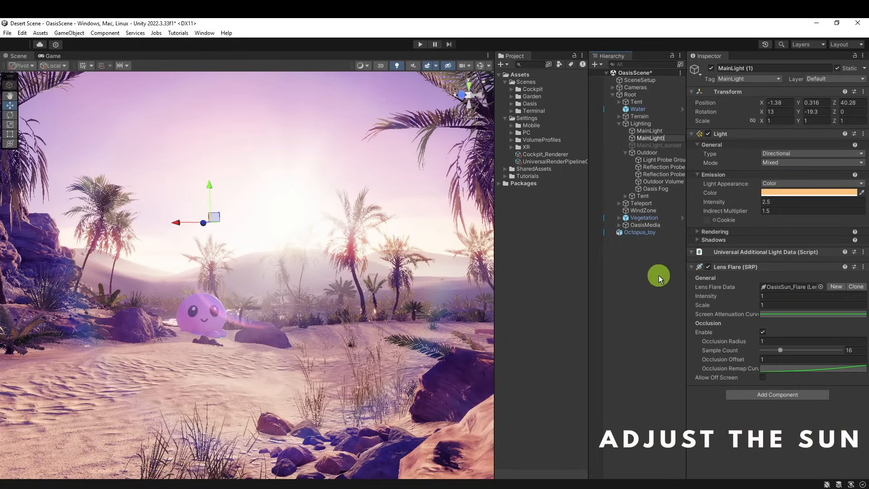
text(_sun)
key(Return)
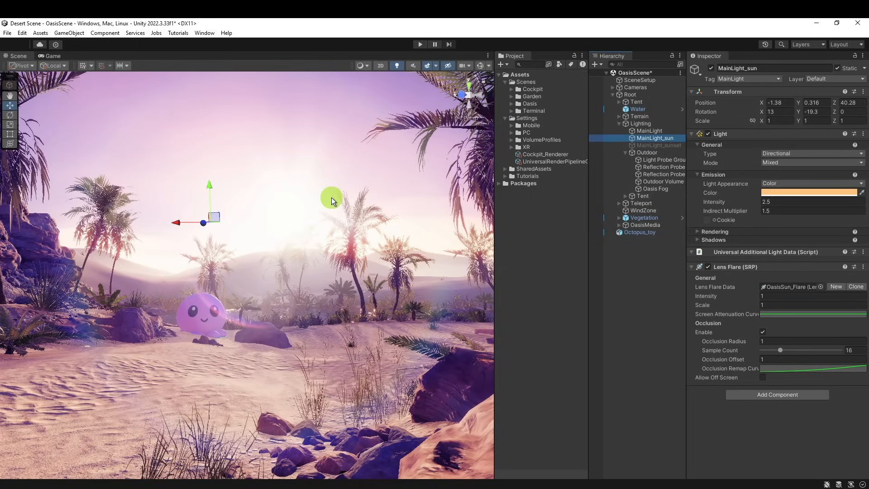
Deactivate the original MainLight object
click(666, 132)
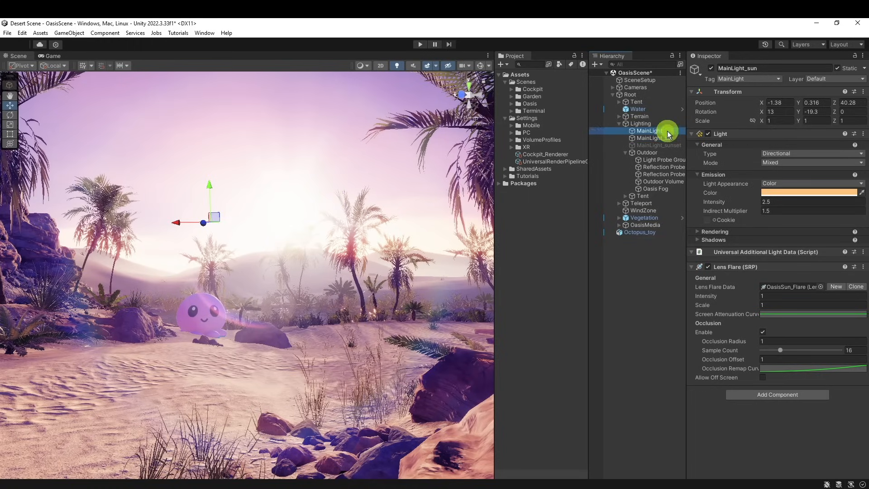
click(711, 70)
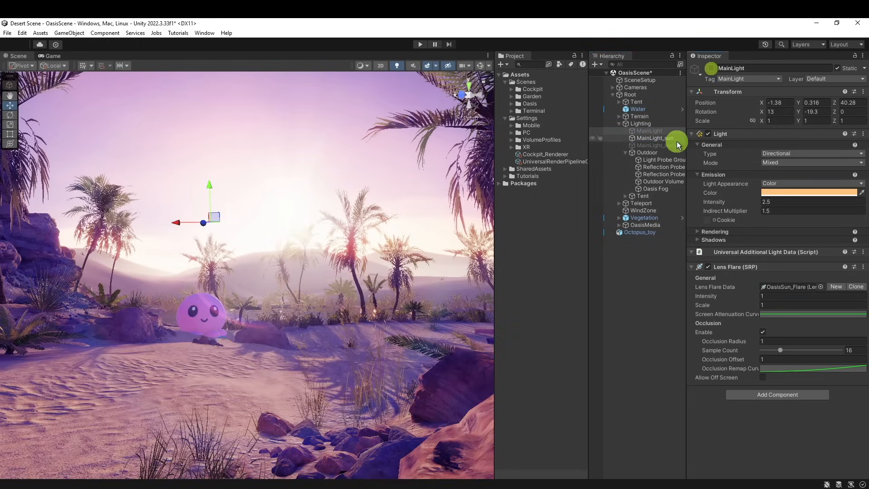
Set the X rotation of MainLight_sun to 9.8 and its light intensity to 0.61
click(674, 138)
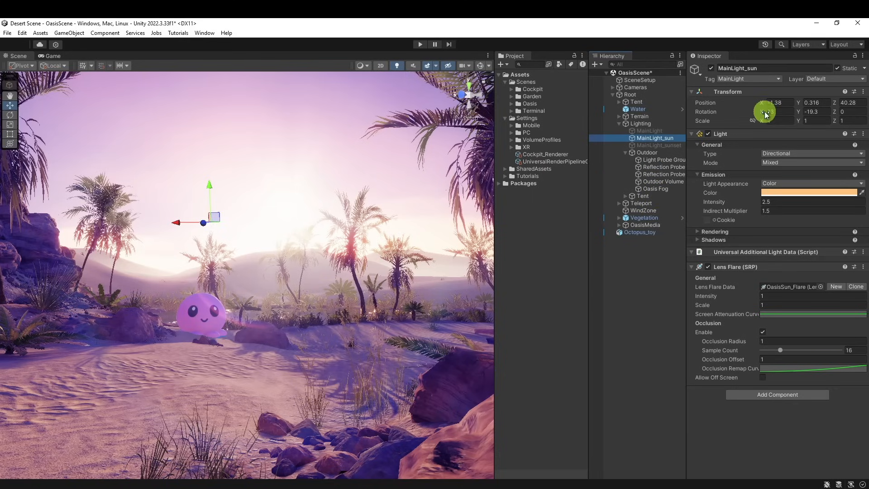
drag(766, 114, 721, 115)
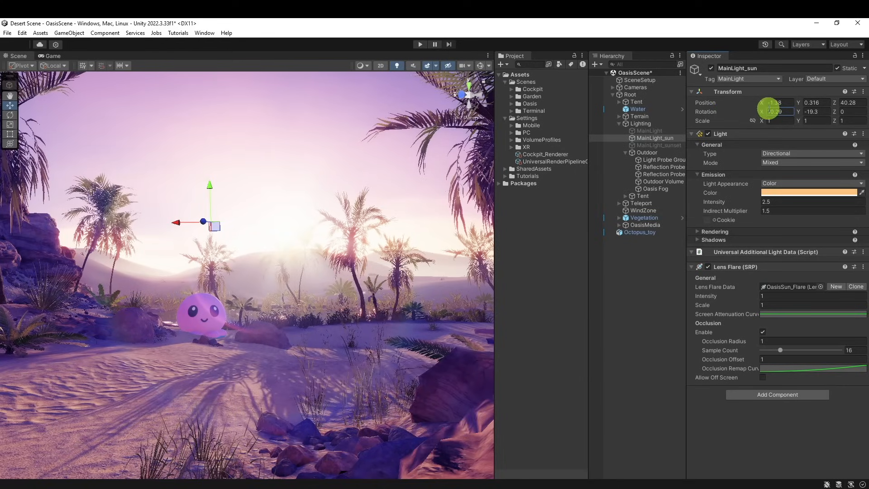
drag(766, 113, 762, 112)
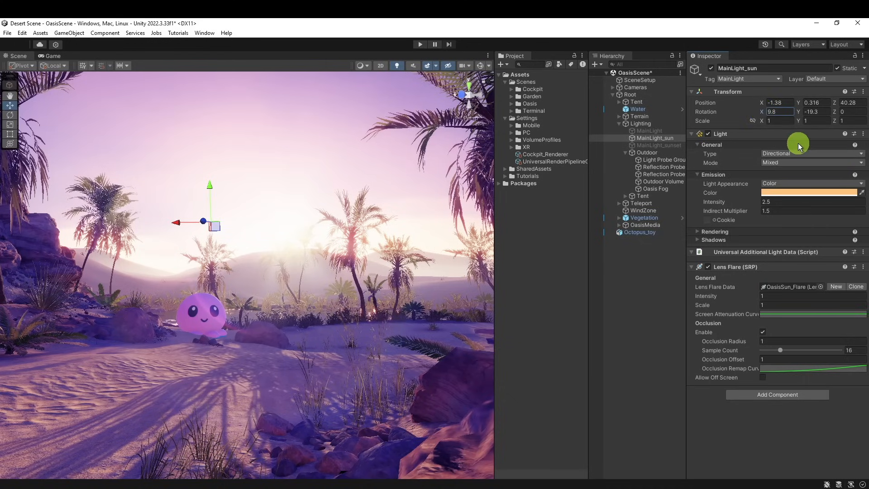
click(736, 204)
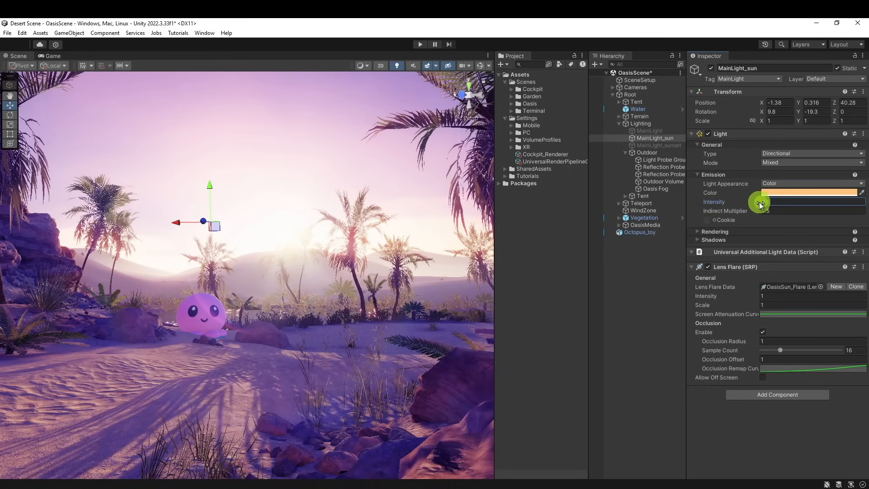
drag(761, 202, 742, 202)
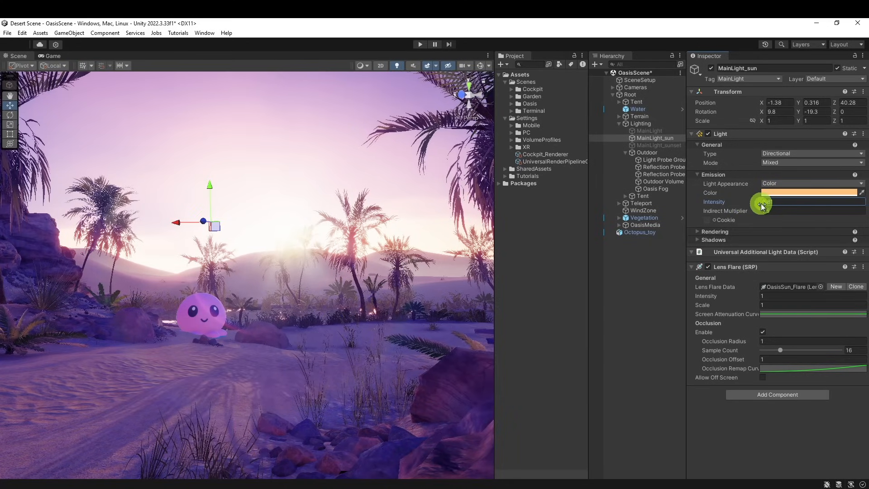
drag(761, 204, 756, 202)
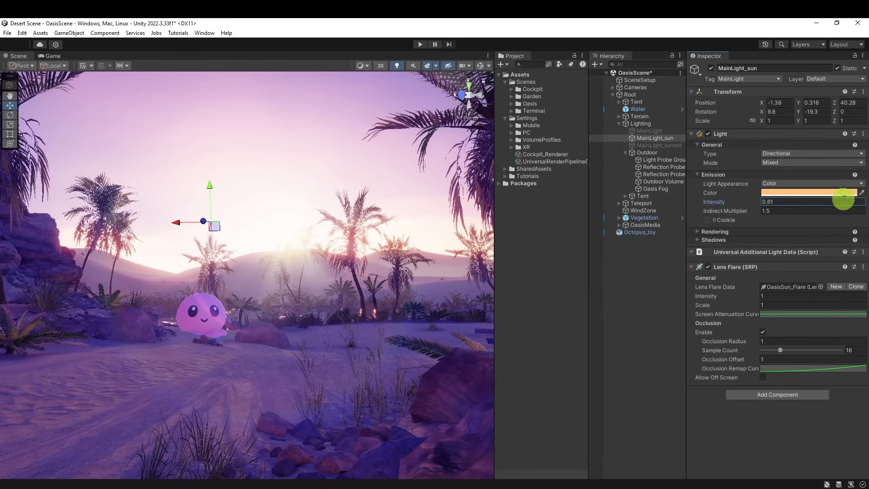
Try to sample the light colour of MainLight_sun from the purple sand in the scene with the eyedropper
click(788, 194)
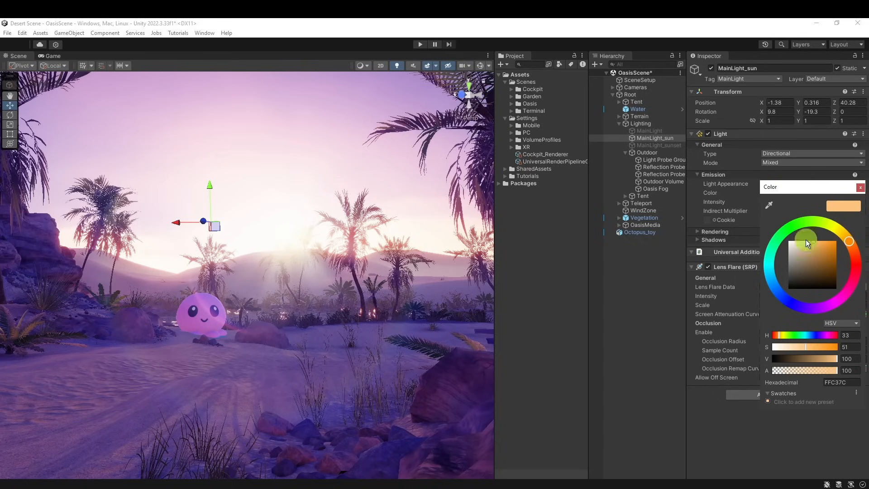
click(769, 205)
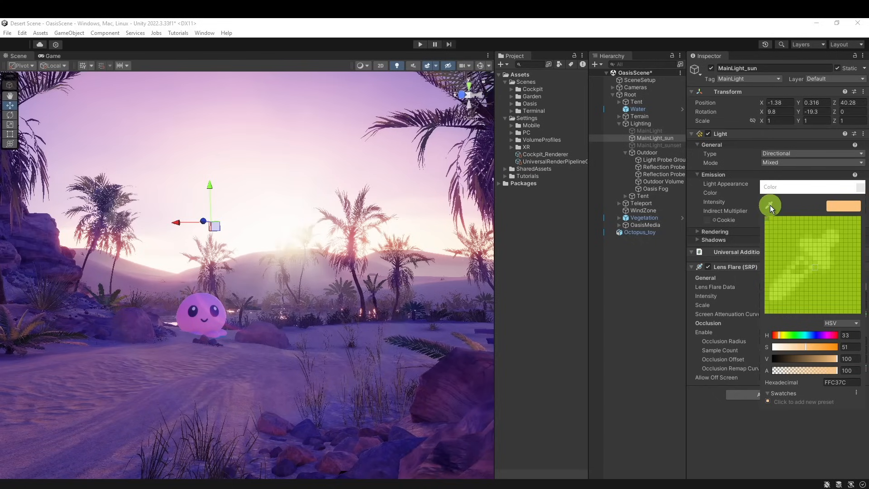
click(339, 400)
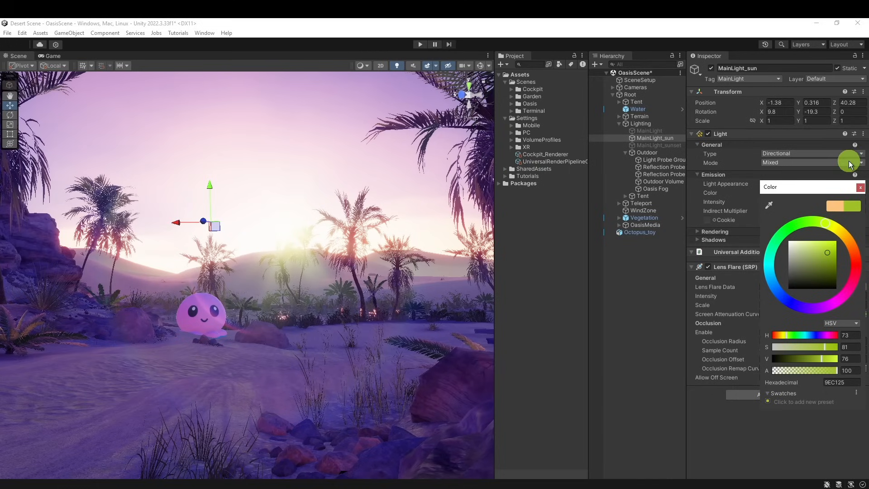
click(774, 207)
click(290, 399)
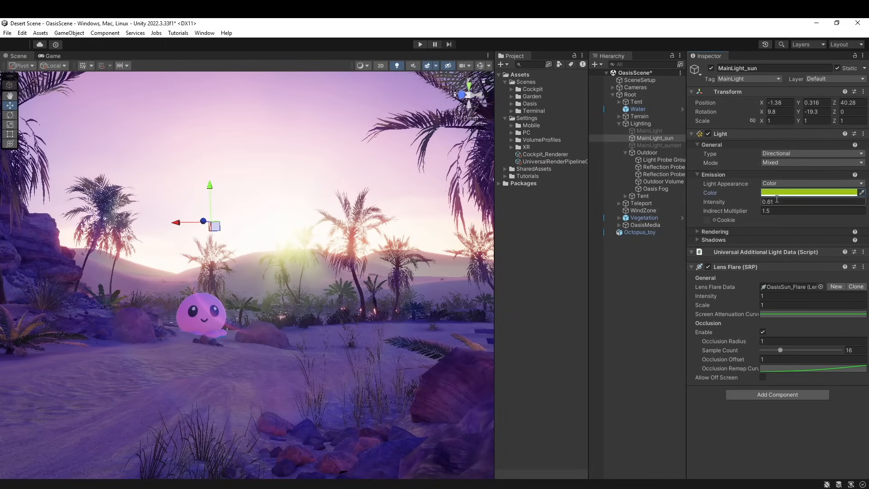
Set MainLight_sun's light colour to a purple of hue 272 sampled from the shaded sand, made slightly lighter
click(783, 192)
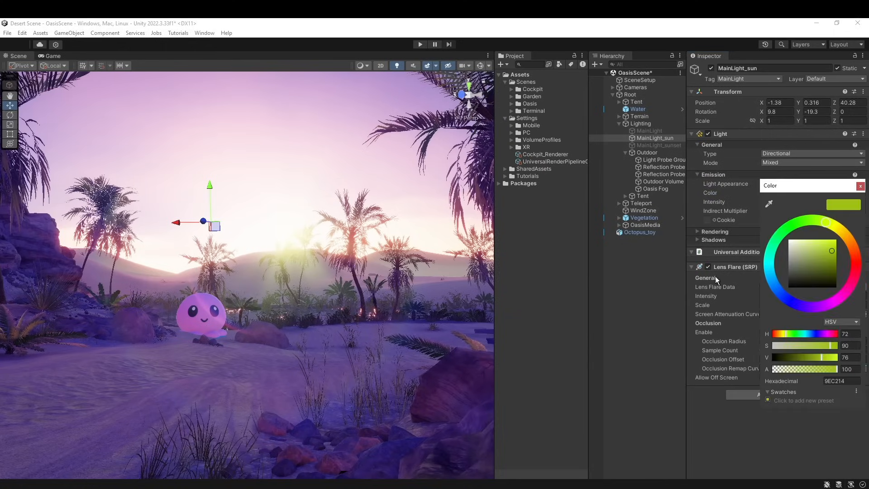
click(770, 204)
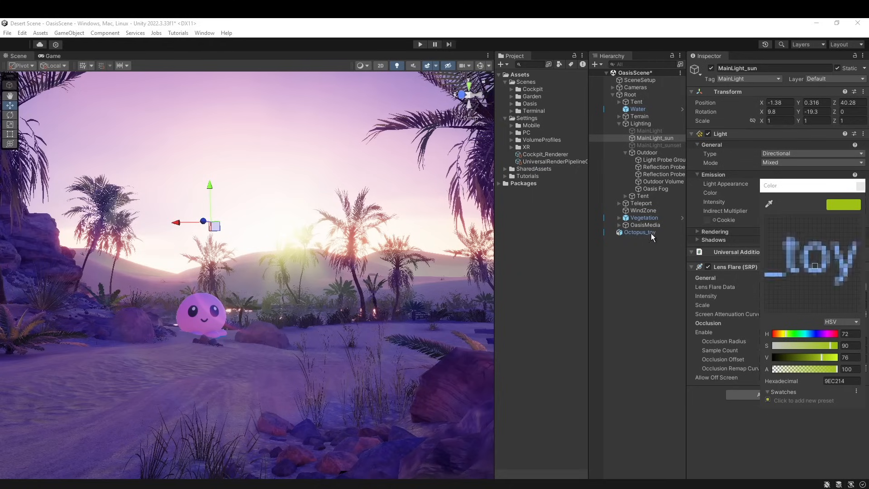
click(312, 394)
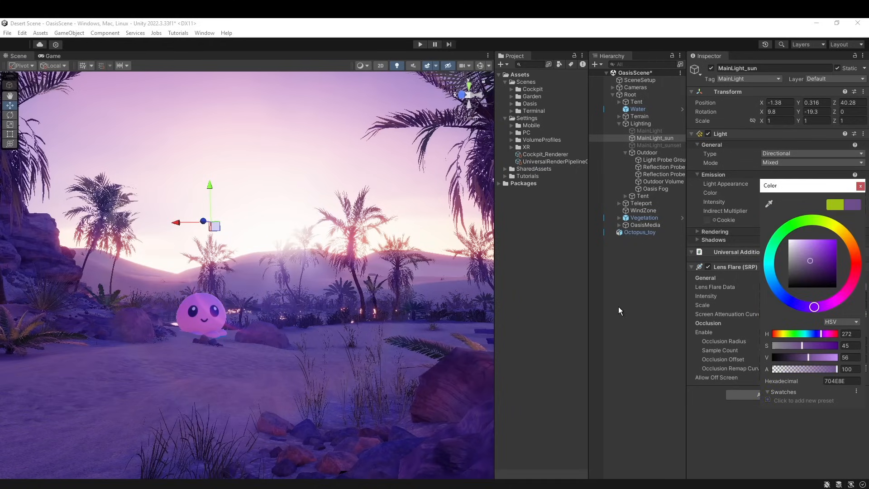
click(812, 260)
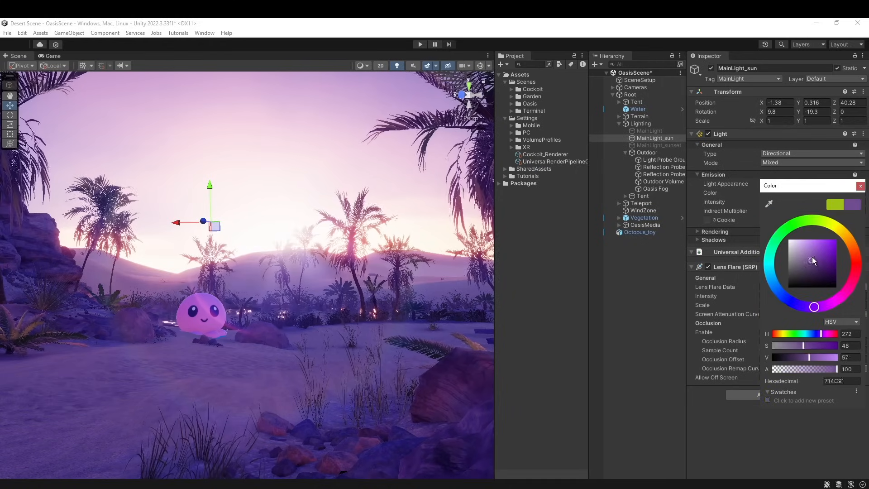
mouse_move(812, 259)
mouse_down()
mouse_move(795, 246)
mouse_move(799, 264)
mouse_move(809, 255)
mouse_up()
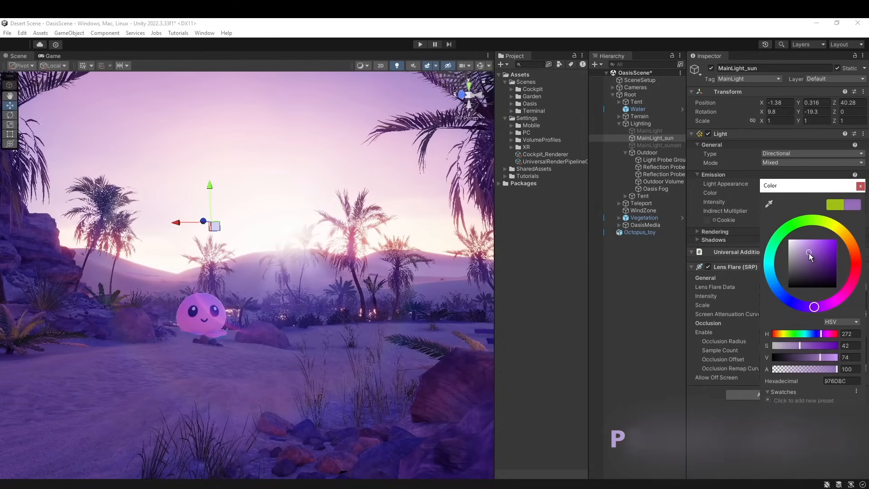
click(860, 186)
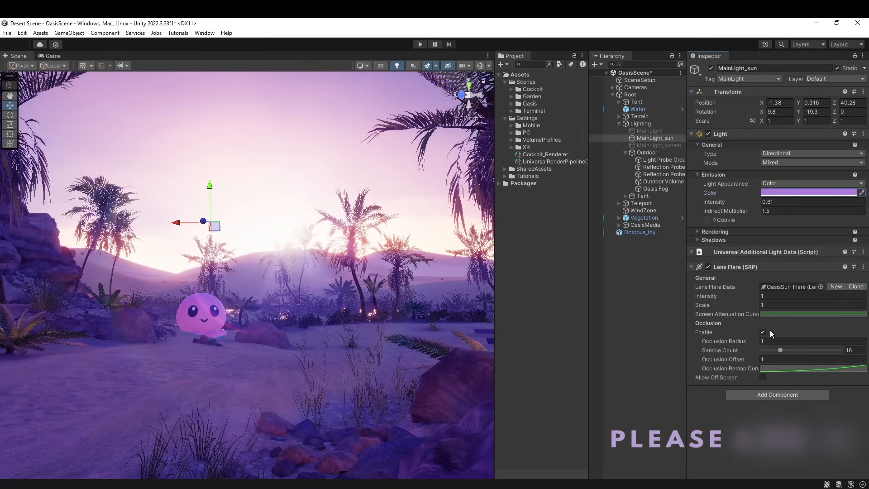
Examine the purple lighting on the cliffs, palms and sky in a maximized Scene view
right_drag(352, 380, 180, 353)
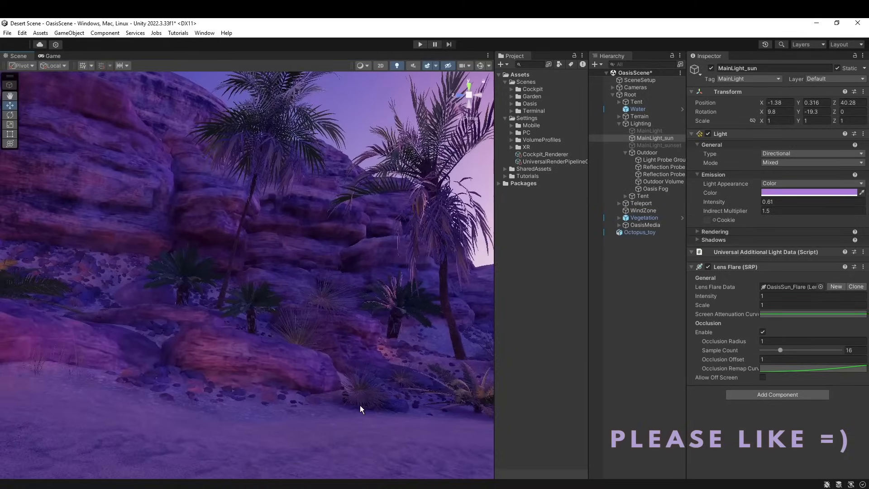
right_drag(360, 409, 245, 357)
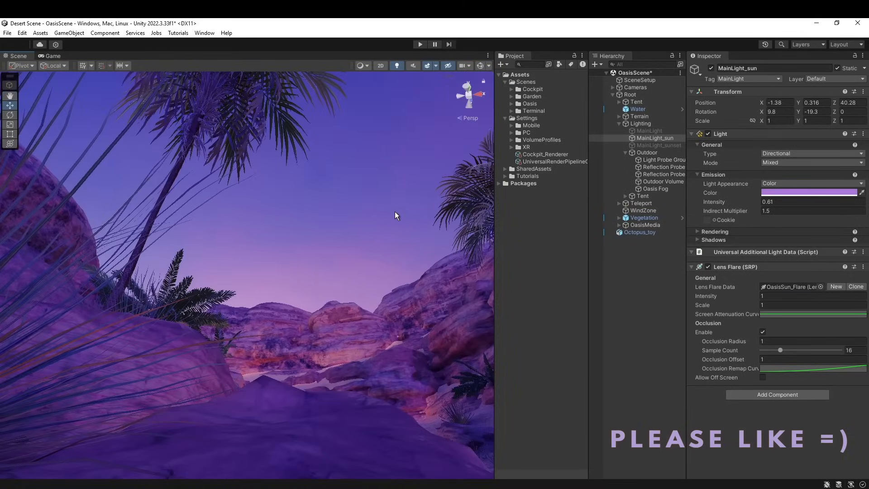
key(shift+space)
right_drag(613, 235, 341, 309)
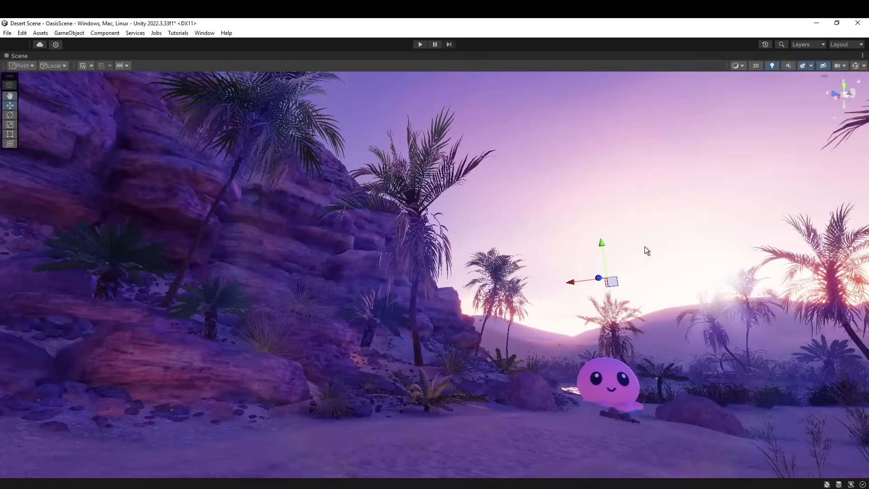
right_drag(645, 246, 539, 246)
key(shift+space)
Disable the Lens Flare (SRP) component of MainLight_sun and collapse its settings
click(708, 267)
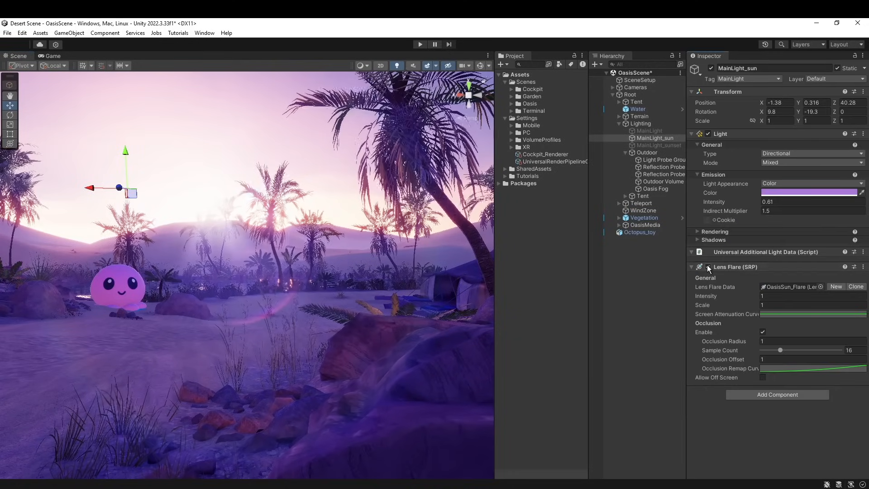
click(709, 267)
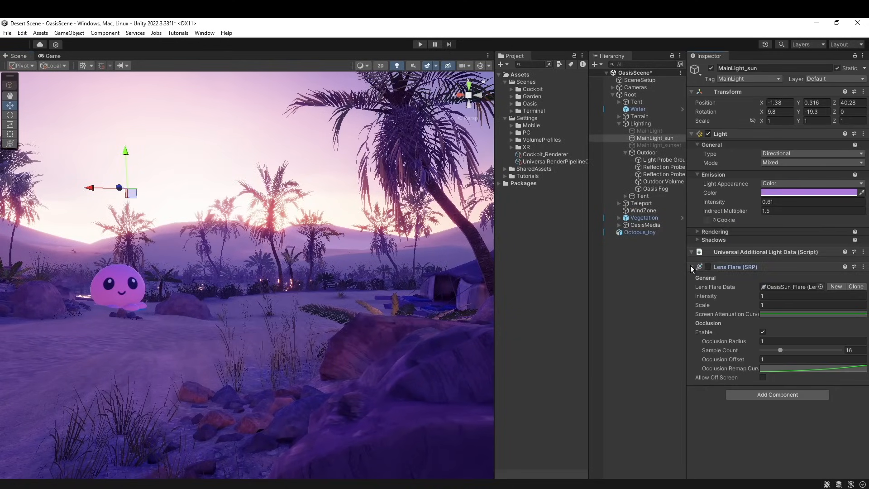
click(691, 268)
Select Octopus_toy in the scene and raise it to a Y position of -2.79
right_drag(292, 353, 272, 345)
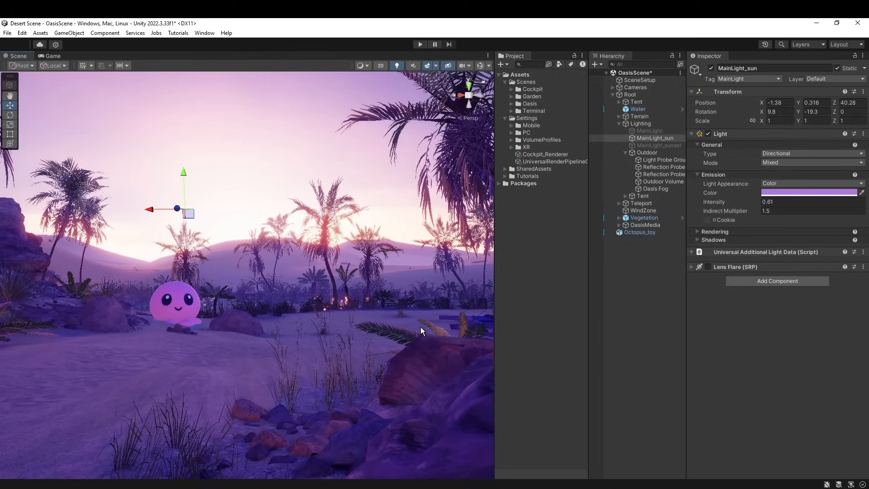
click(189, 309)
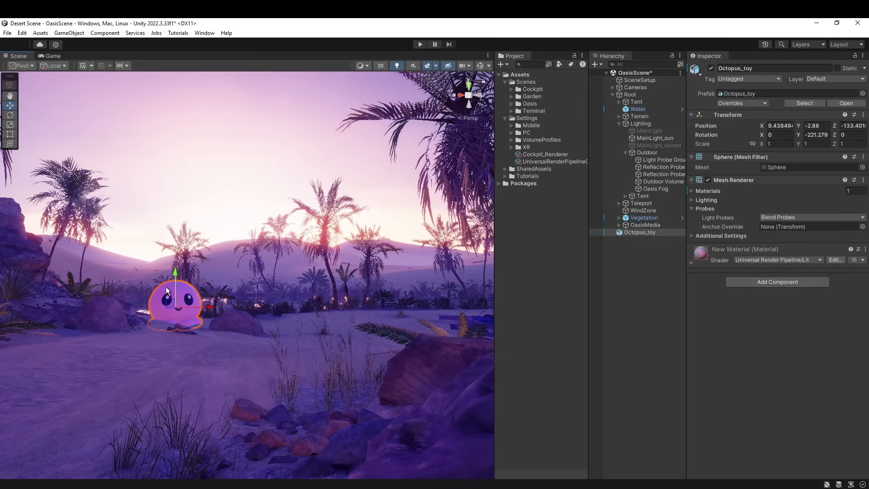
mouse_move(175, 285)
mouse_down()
mouse_move(175, 269)
mouse_move(182, 283)
mouse_up()
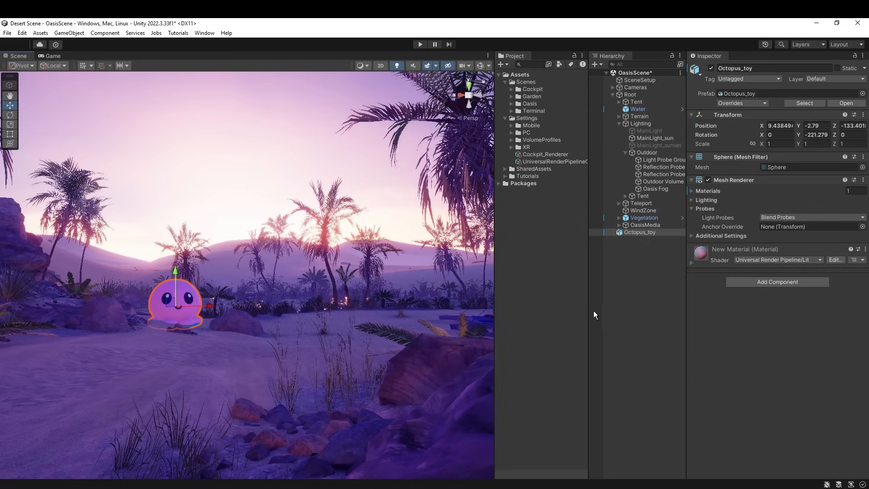
Widen the Hierarchy and bake both outdoor reflection probes, Reflection Probe Lower and Reflection Probe Upper
drag(594, 310, 573, 310)
mouse_move(340, 349)
right_down()
mouse_move(374, 280)
mouse_move(442, 291)
mouse_move(469, 343)
mouse_move(413, 375)
mouse_move(347, 364)
mouse_move(359, 401)
mouse_move(347, 350)
right_up()
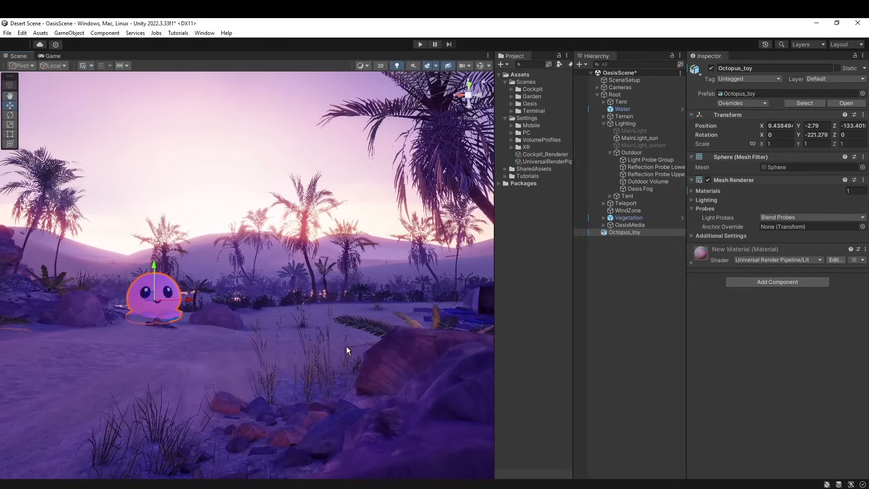
drag(573, 188, 554, 187)
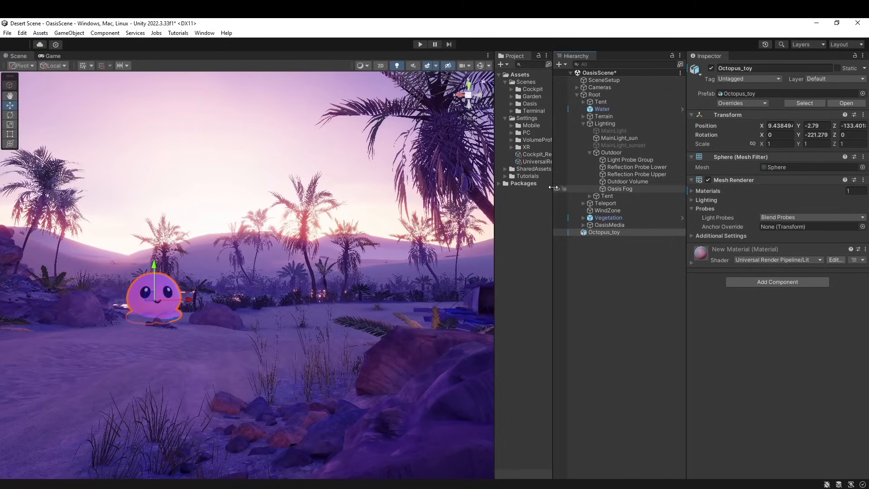
click(623, 167)
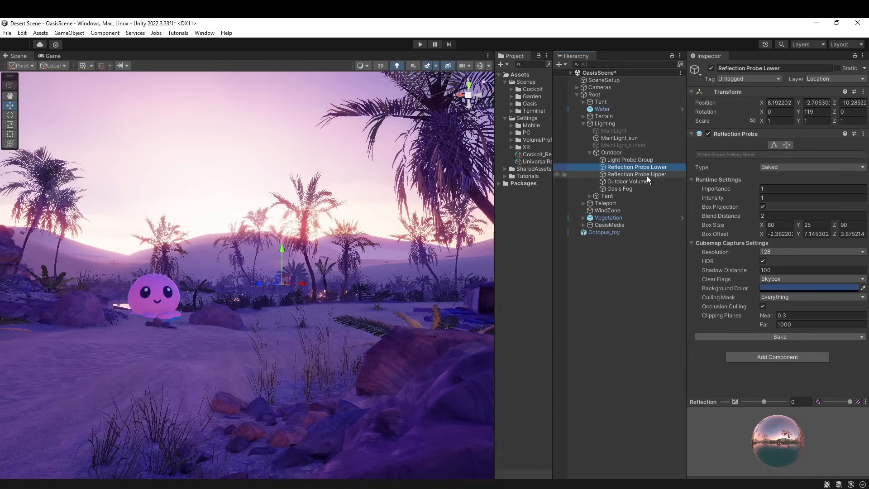
click(786, 339)
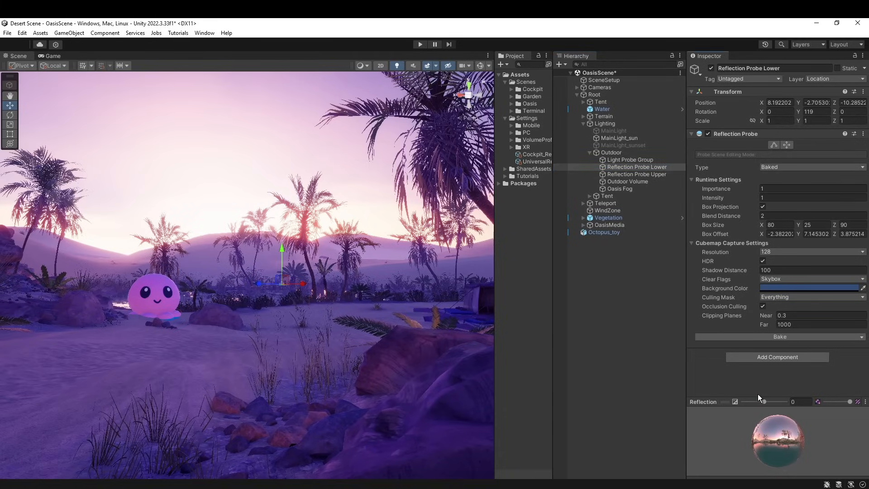
click(643, 174)
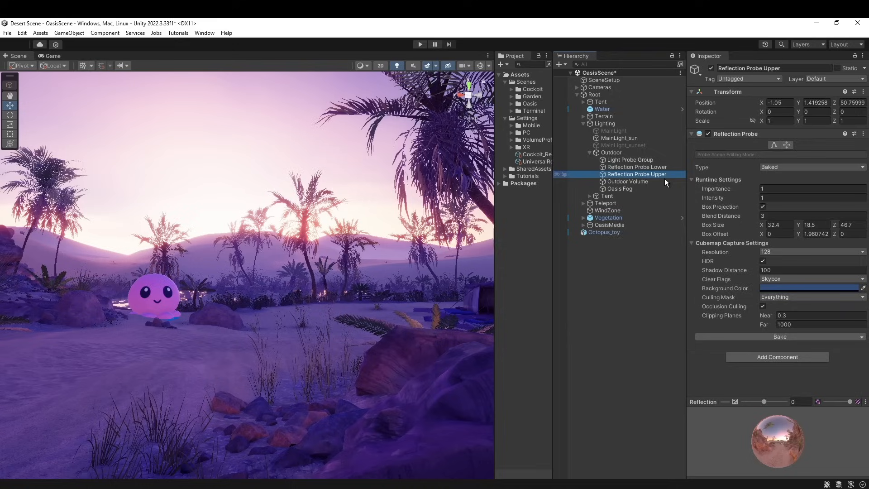
click(779, 339)
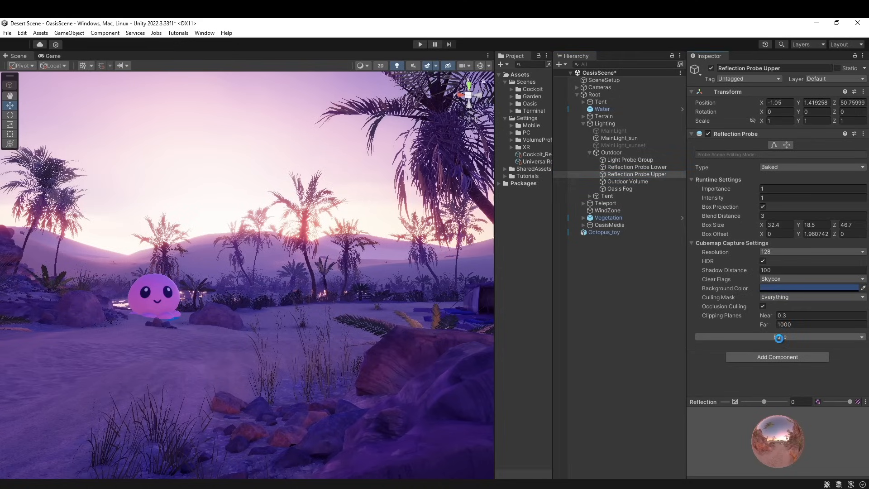
right_drag(417, 307, 403, 318)
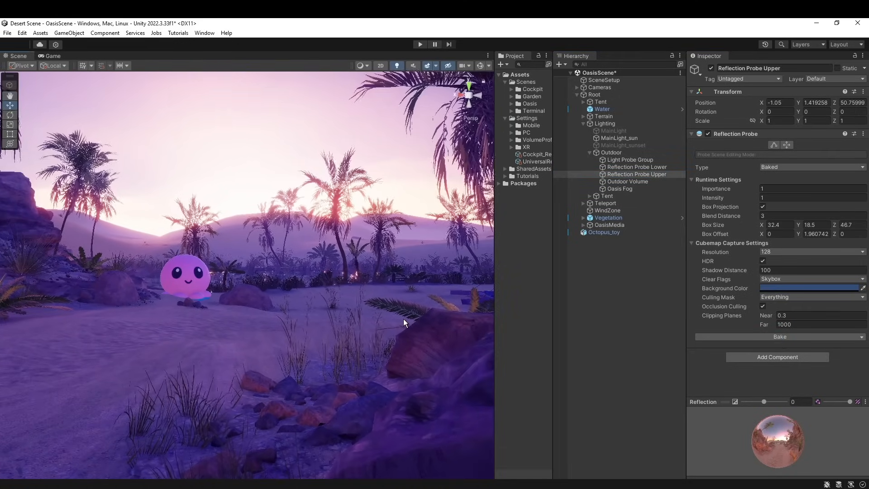
Deselect the reflection probe and enlarge the Scene view, framing the octopus and palms
click(615, 369)
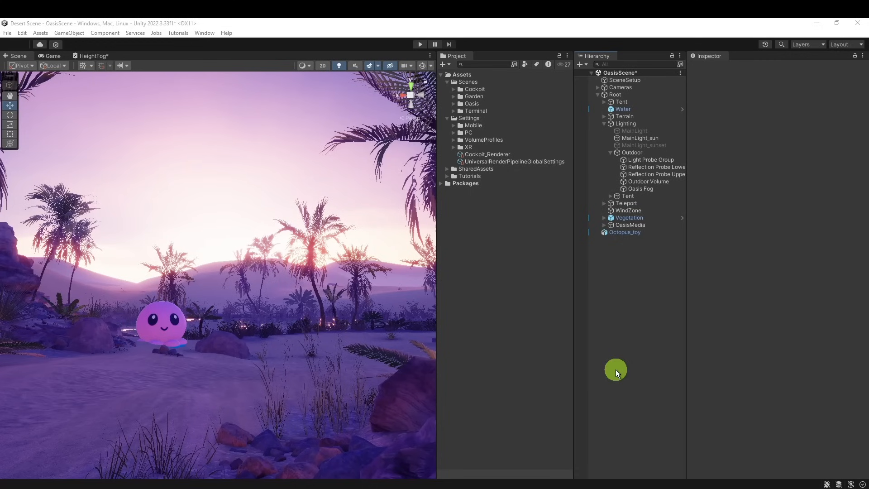
click(330, 293)
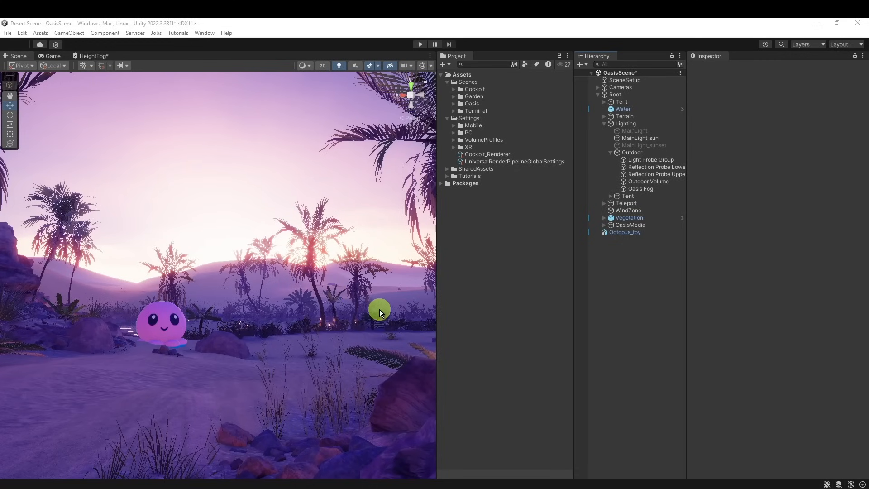
right_drag(386, 341, 429, 320)
drag(437, 320, 505, 320)
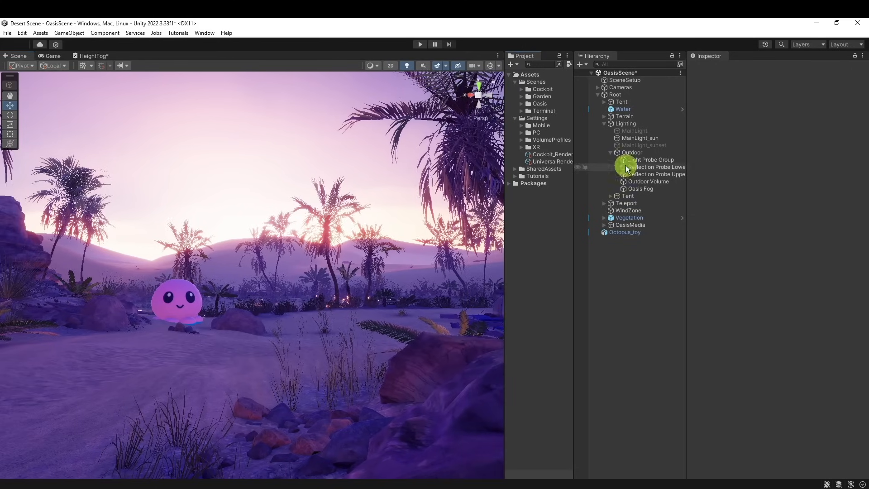
Select Outdoor Volume and compare the scene with its Oasis Fog Volume Component switched off and on
click(642, 181)
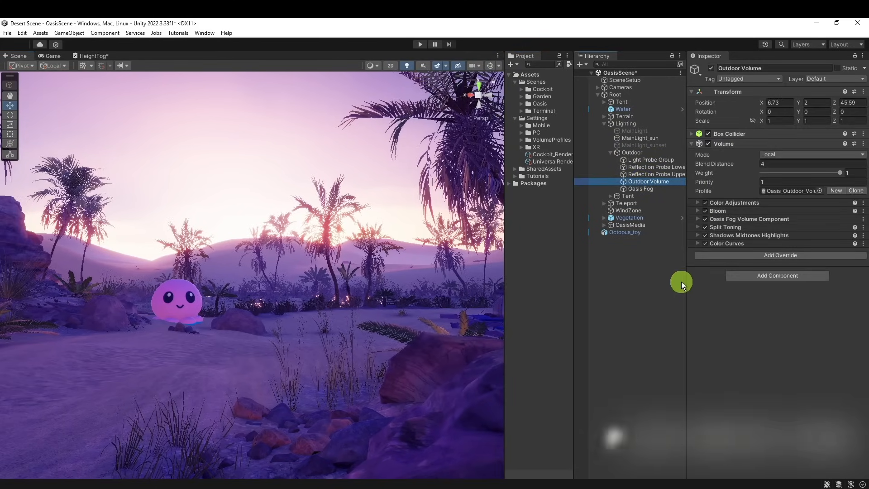
click(706, 219)
click(706, 219)
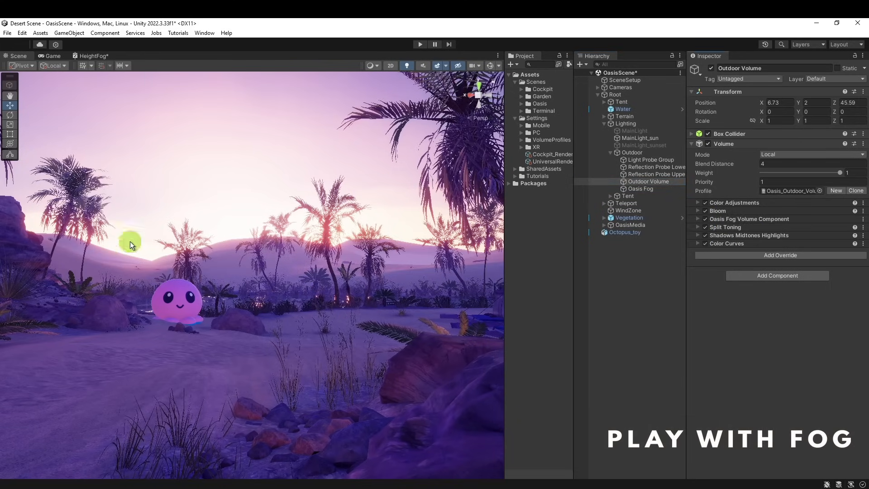
Expand the Oasis Fog Volume Component and try a purple tint with hue 262, saturation 92 and value 86
click(697, 220)
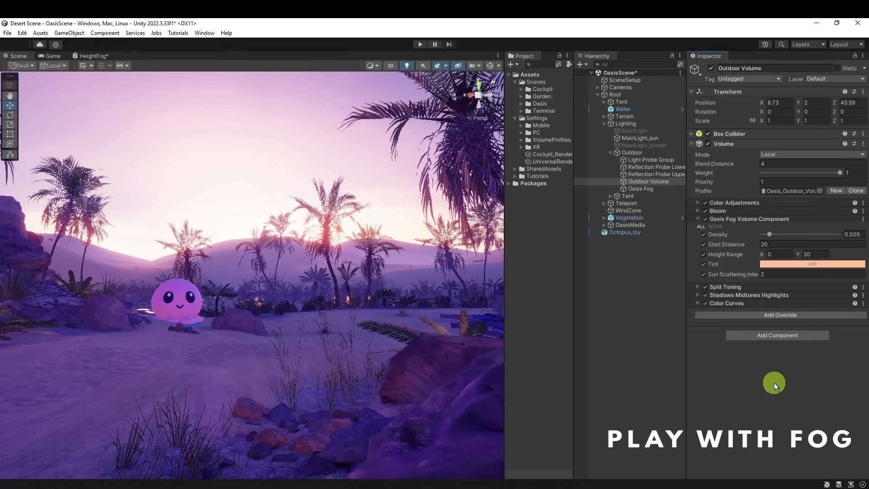
click(779, 264)
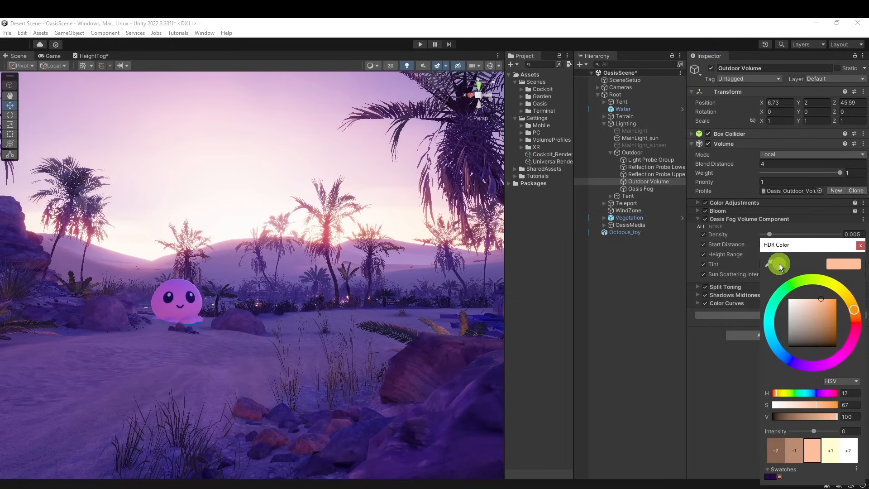
click(809, 363)
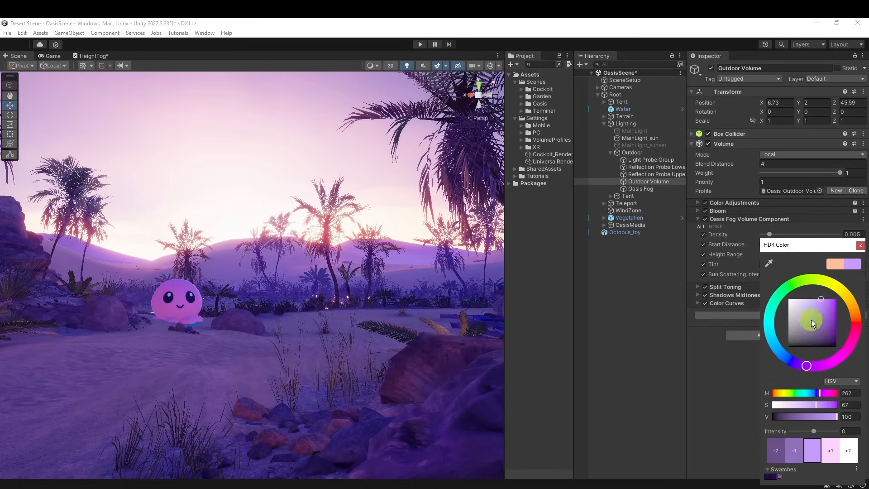
drag(824, 305, 832, 306)
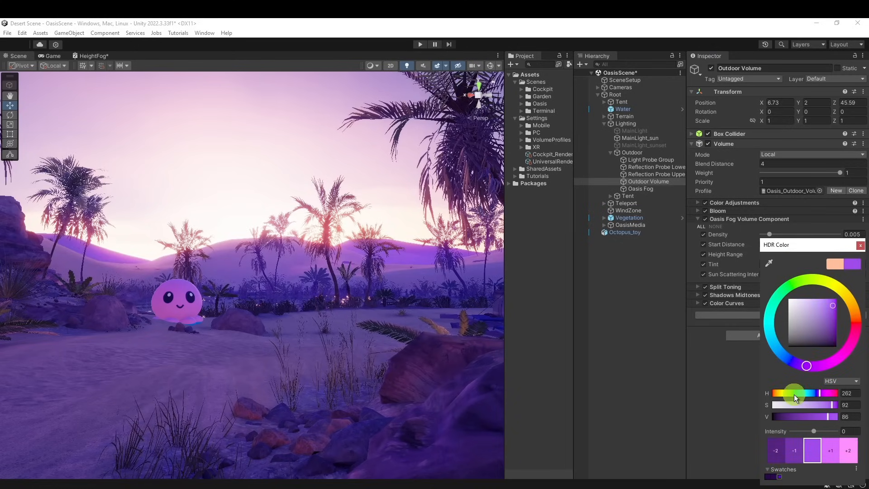
Replace the fog tint with a colour sampled from the scene using the eyedropper
click(771, 263)
click(332, 392)
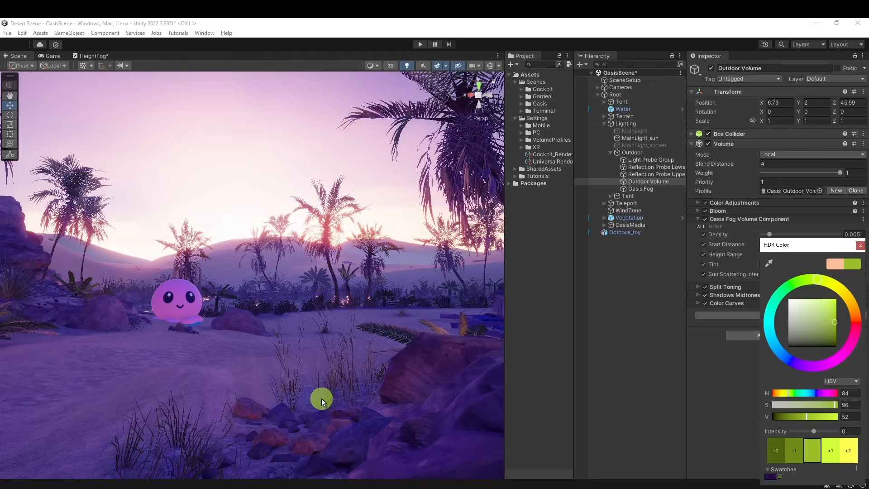
click(861, 246)
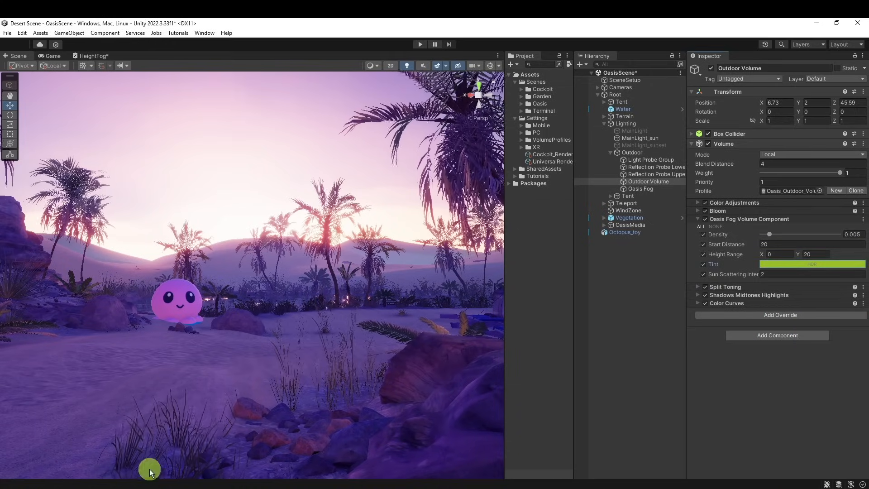
Set the fog tint to purple with hue 273, saturation 96, value 43 and intensity -1
click(833, 261)
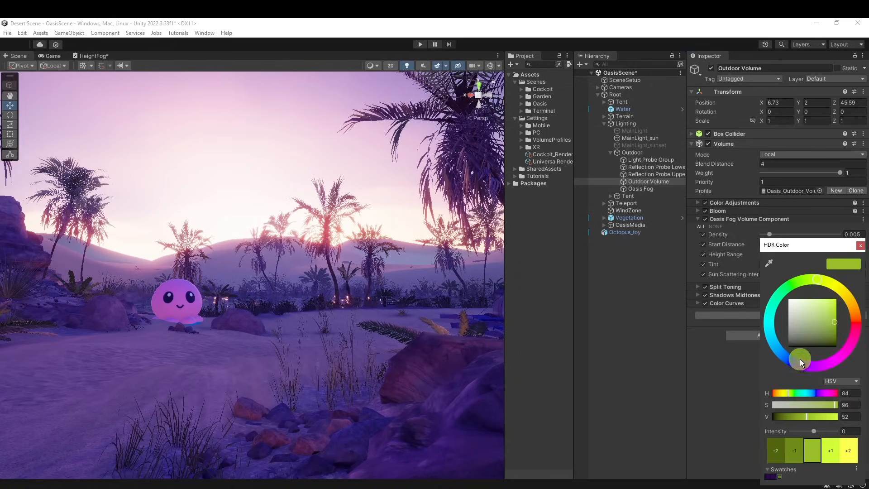
drag(800, 359, 815, 366)
click(797, 445)
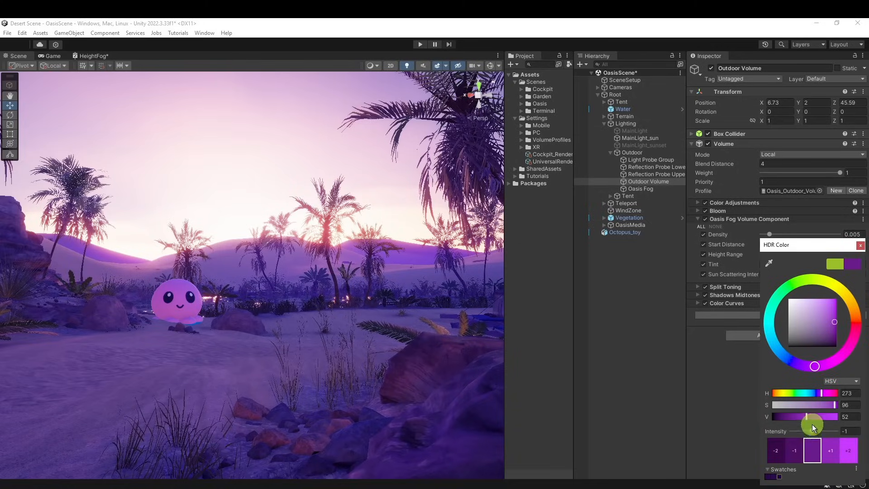
drag(809, 423, 800, 417)
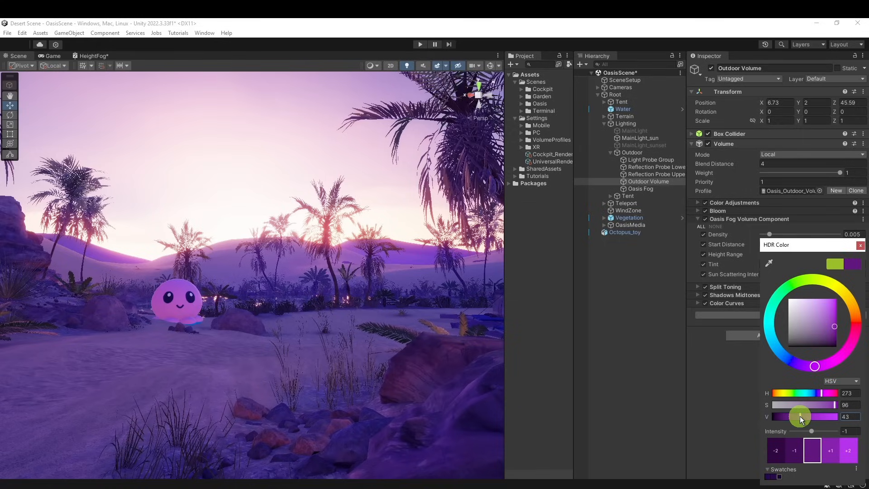
click(860, 246)
Compare the scene with the fog's Tint override switched off and on
click(705, 265)
click(704, 265)
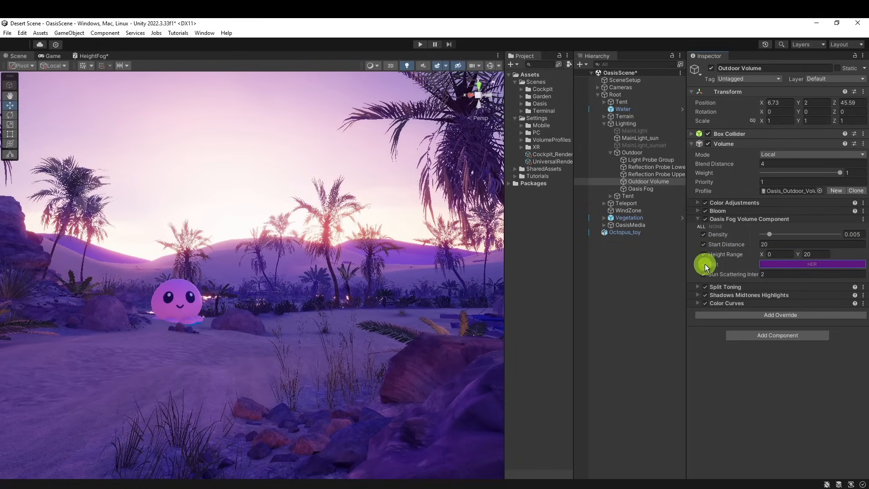
click(704, 265)
click(705, 264)
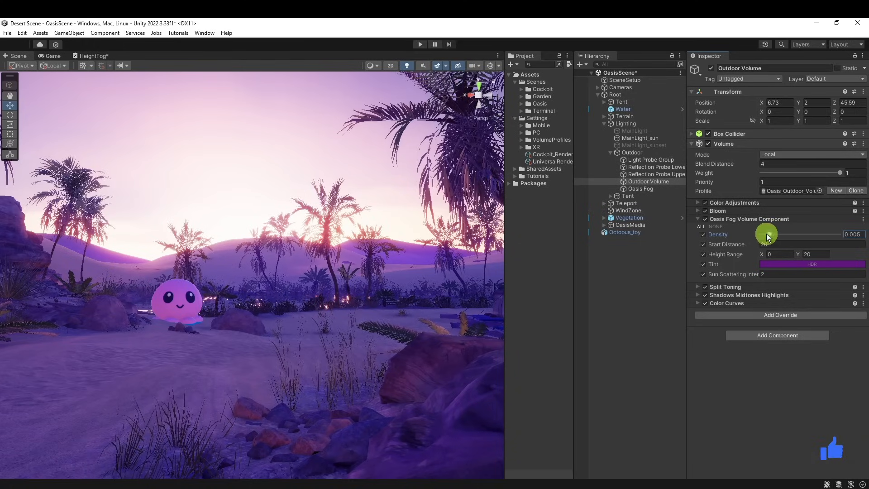
Set the fog density to 0.0136 and raise its Sun Scattering Intensity to about 2.87
drag(767, 234, 779, 238)
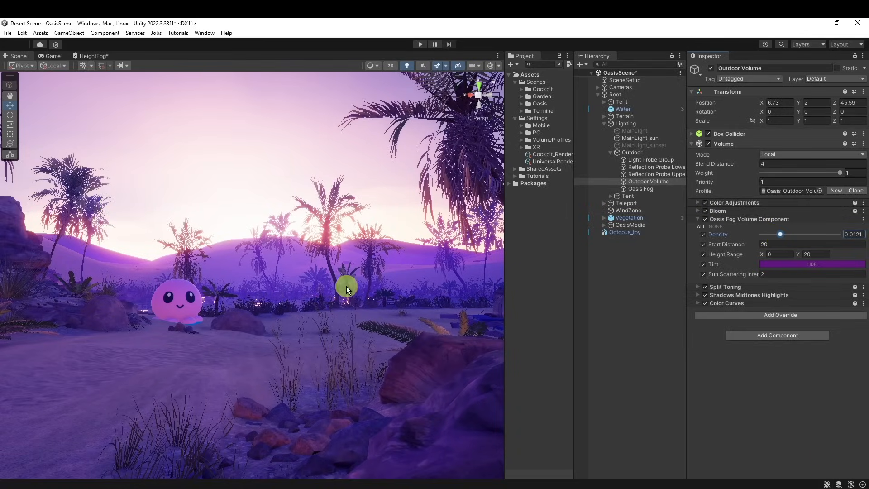
drag(791, 234, 784, 234)
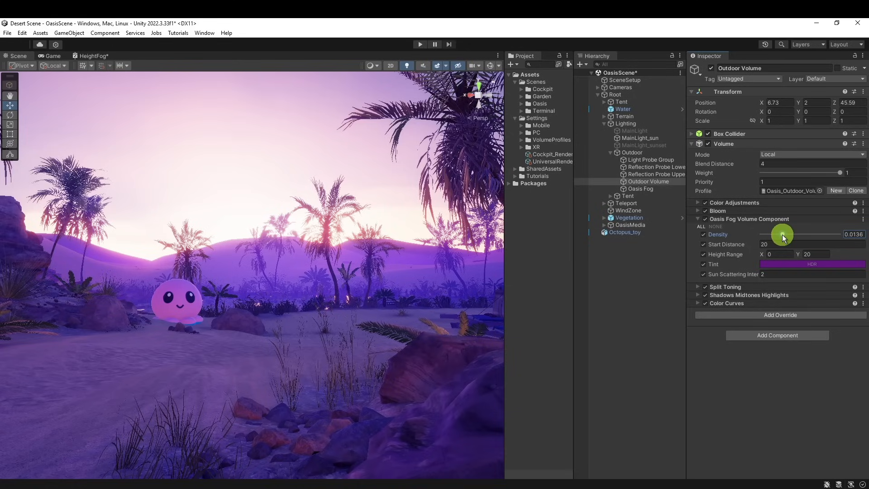
click(699, 219)
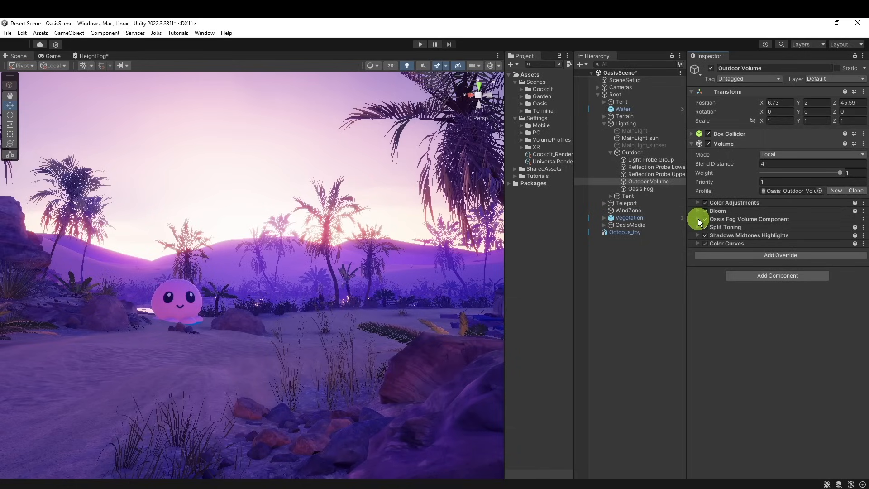
click(697, 218)
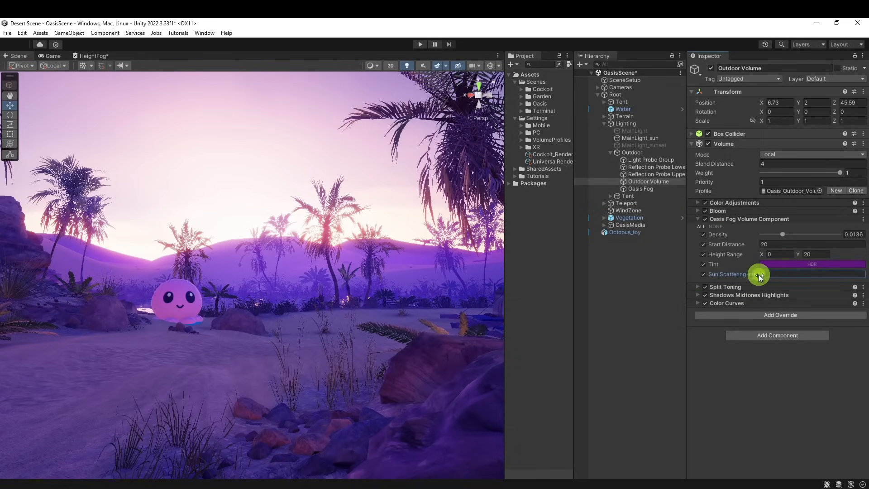
mouse_move(759, 275)
mouse_down()
mouse_move(785, 280)
mouse_move(773, 276)
mouse_up()
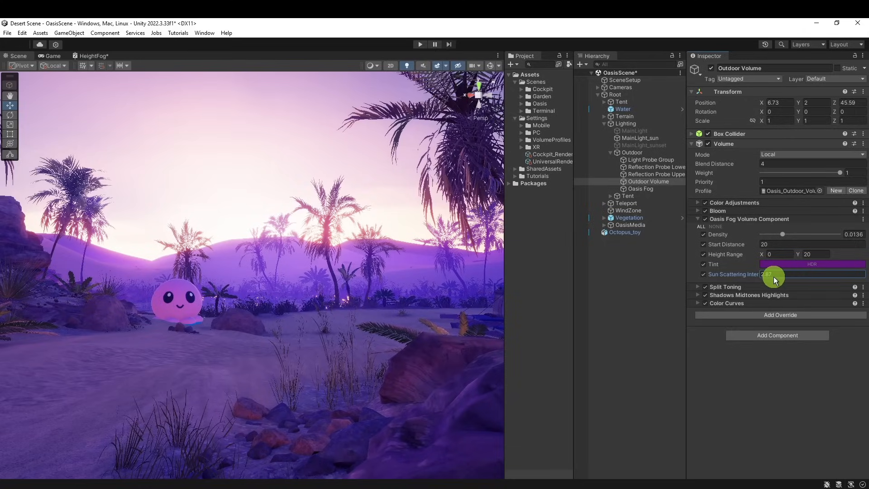
click(698, 219)
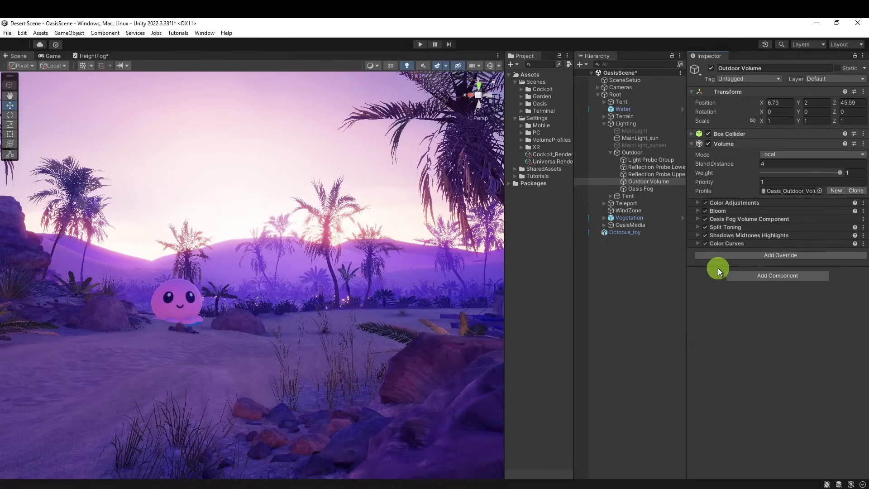
Expand the Bloom override and compare the scene with Bloom switched off and on
click(700, 211)
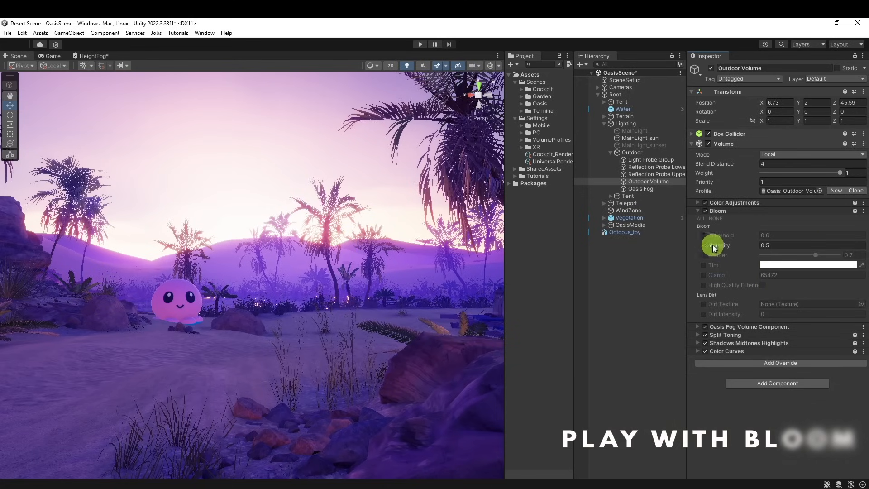
click(704, 210)
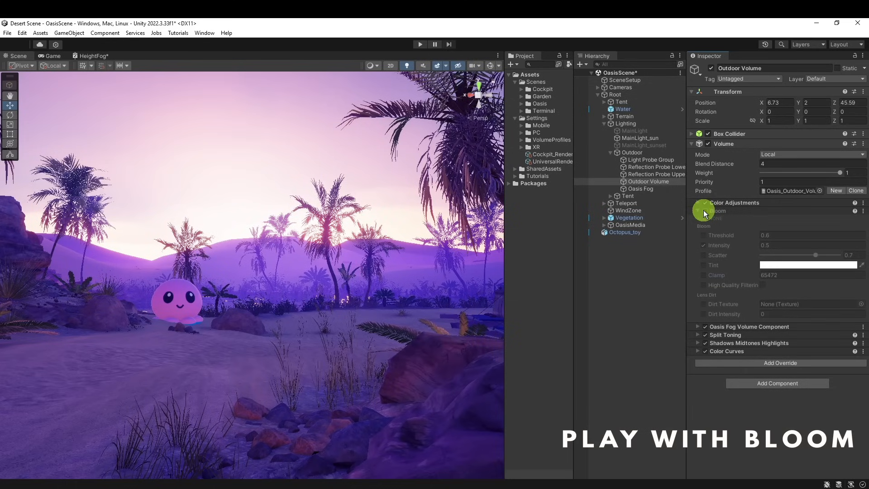
click(703, 210)
click(704, 210)
click(703, 210)
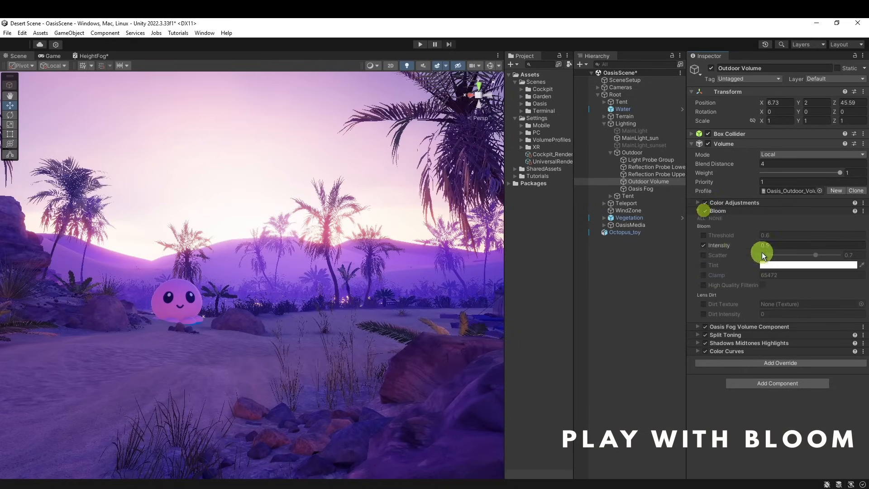
Set the Bloom intensity to 0.17 and enable a light purple tint with hue 287, saturation 42 and value 100 (E994FF)
mouse_move(759, 244)
mouse_down()
mouse_move(770, 246)
mouse_move(758, 245)
mouse_up()
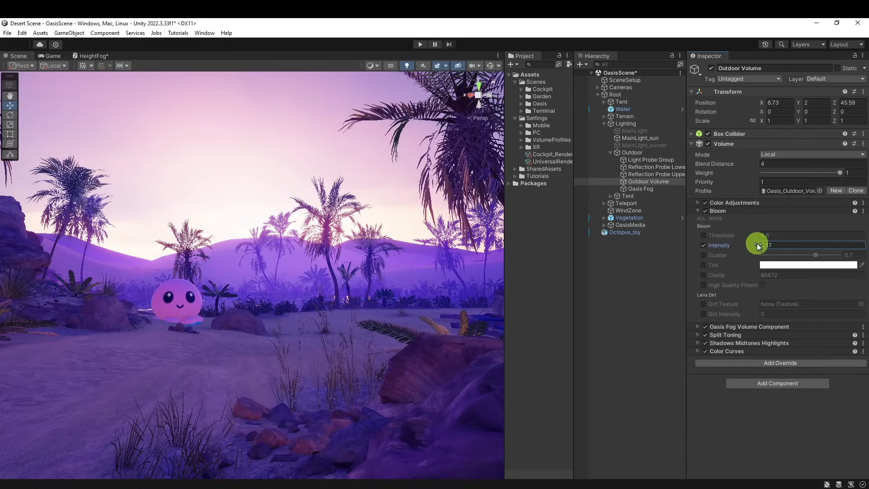
click(713, 266)
click(809, 264)
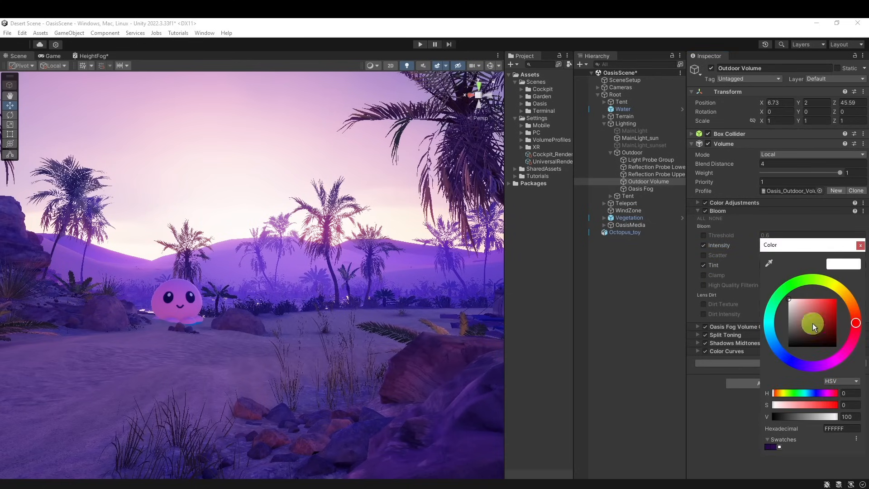
drag(835, 358, 832, 363)
click(829, 304)
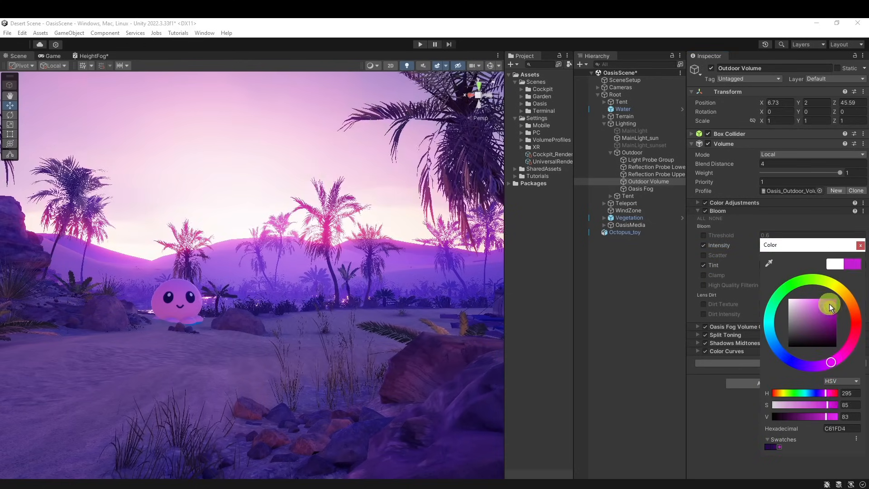
drag(829, 305, 808, 298)
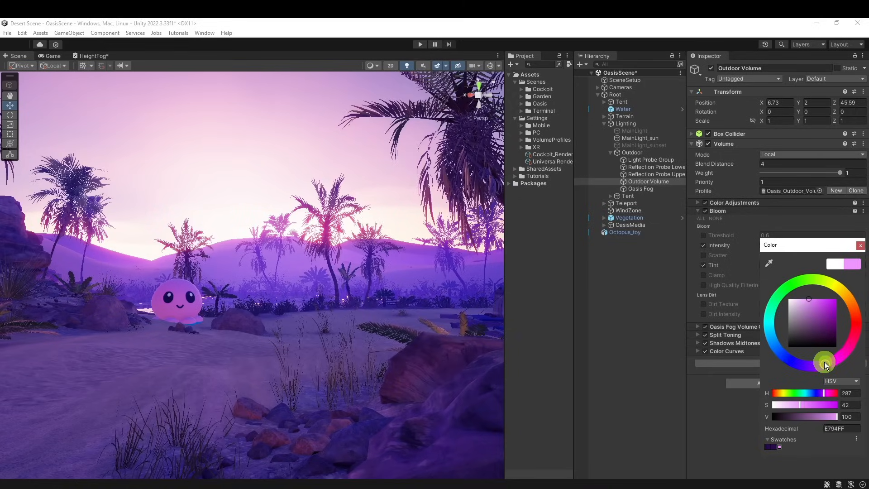
drag(830, 360, 825, 363)
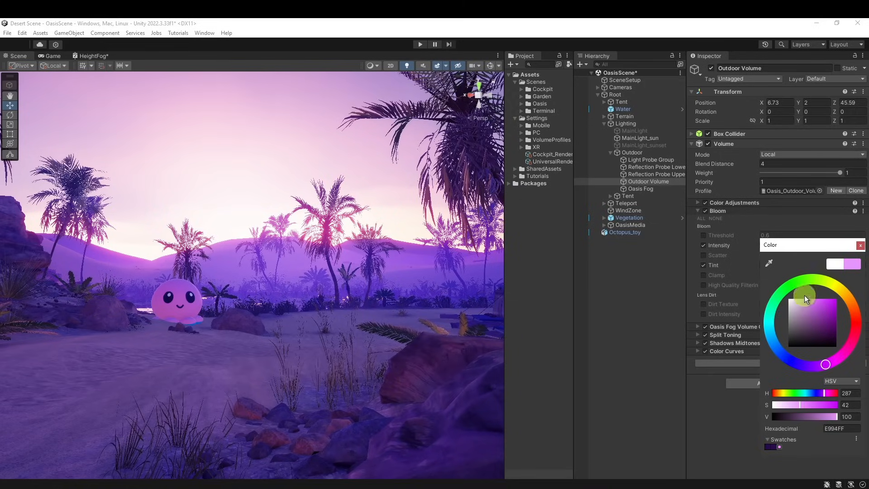
click(860, 245)
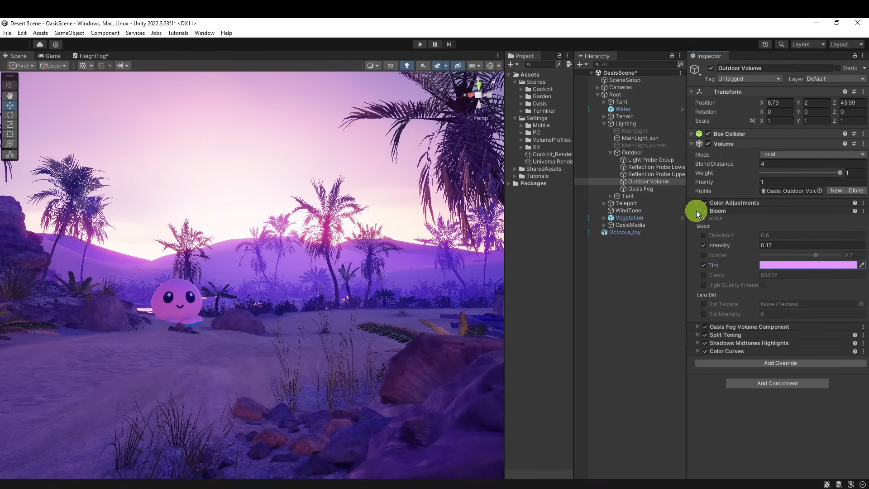
click(698, 211)
Inspect the finished purple lighting around the rocks, palms and oasis water in a maximized Scene view
right_drag(354, 184, 350, 268)
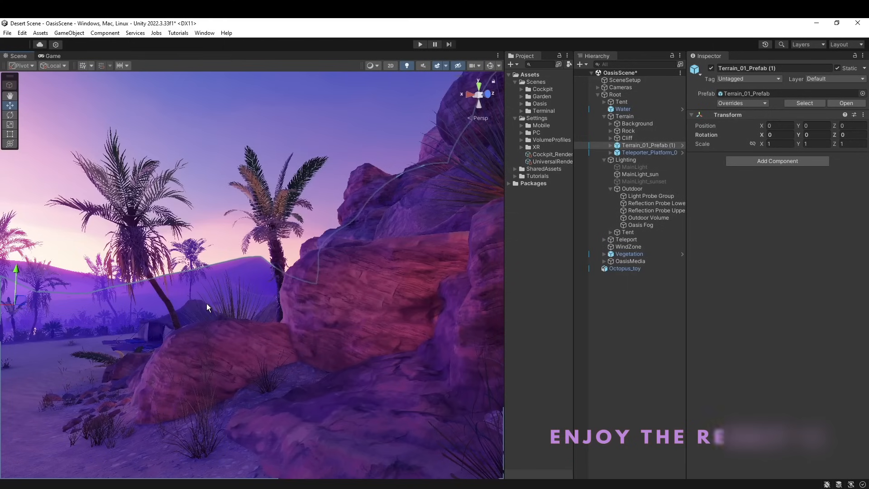
right_drag(206, 304, 326, 277)
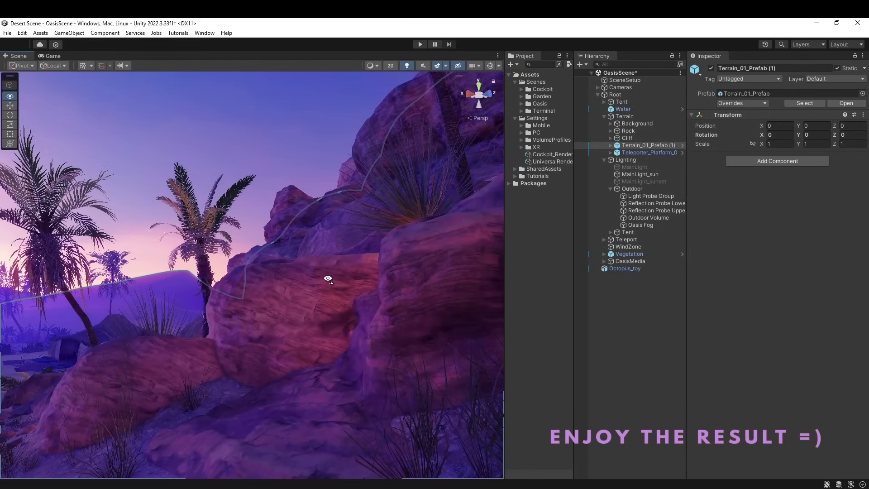
key(shift+space)
right_drag(514, 226, 555, 321)
click(347, 238)
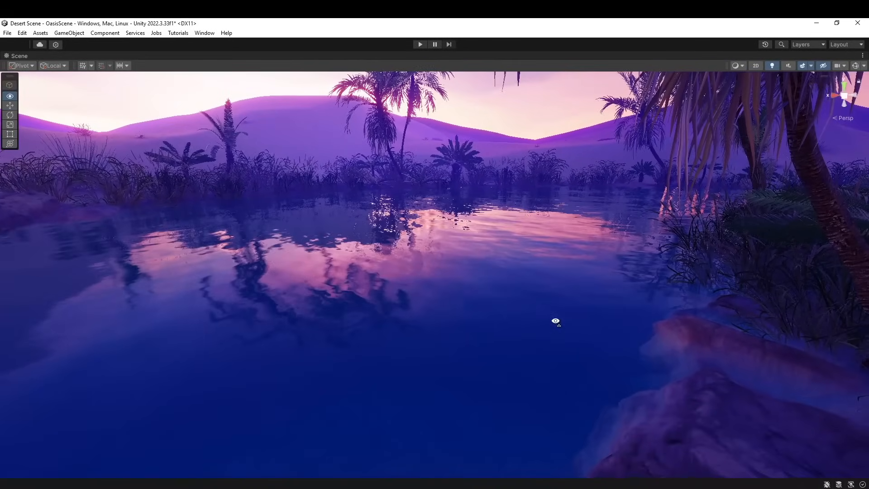
right_drag(465, 314, 463, 275)
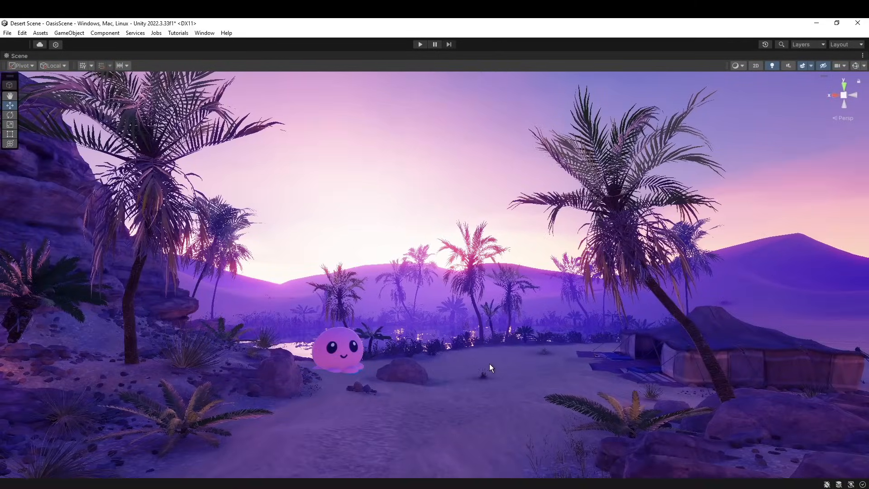
Restore the editor layout and assign the original outdoor volume profile to Outdoor Volume for comparison
key(shift+space)
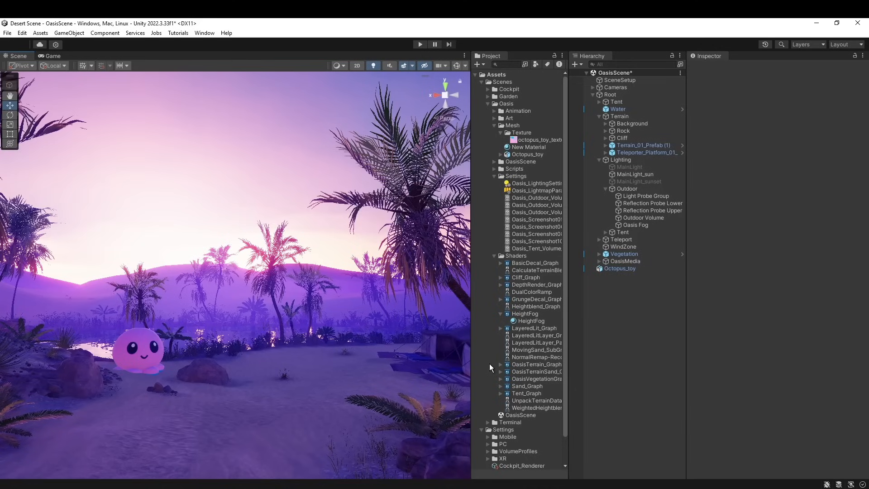
click(640, 218)
right_drag(437, 341, 418, 344)
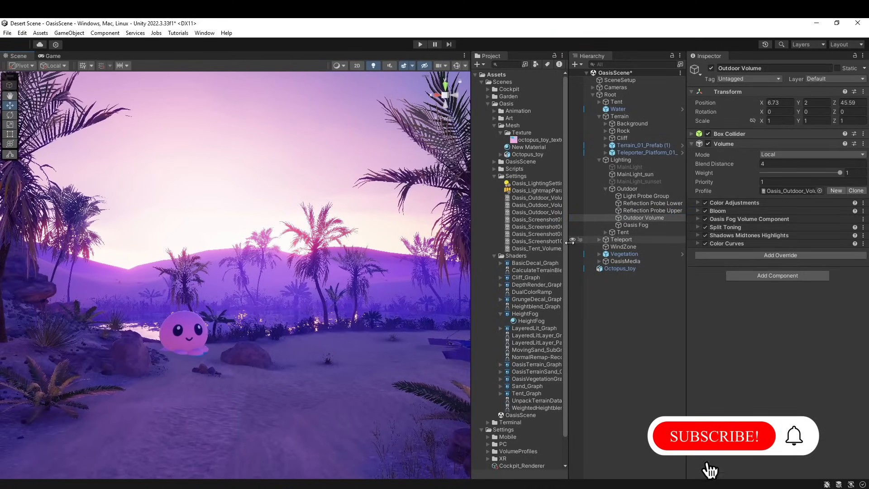
drag(569, 240, 773, 191)
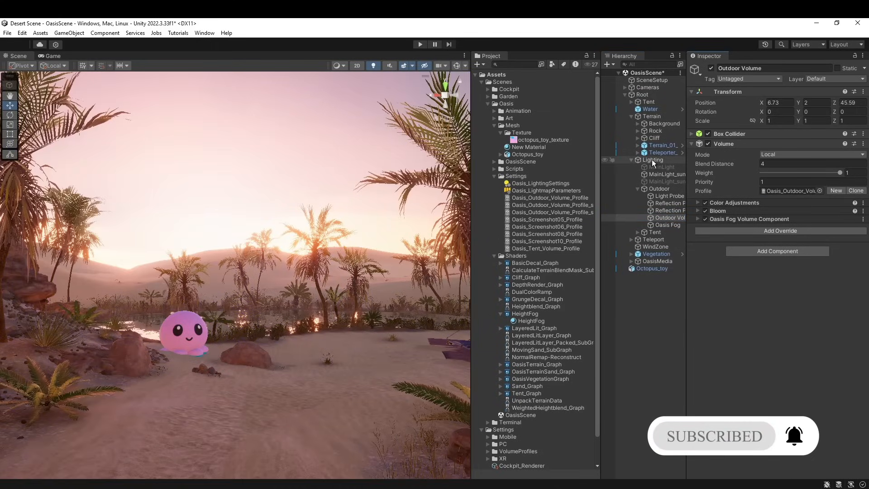
Activate MainLight, deactivate MainLight_sun and inspect the original desert lighting in a maximized Scene view
click(669, 167)
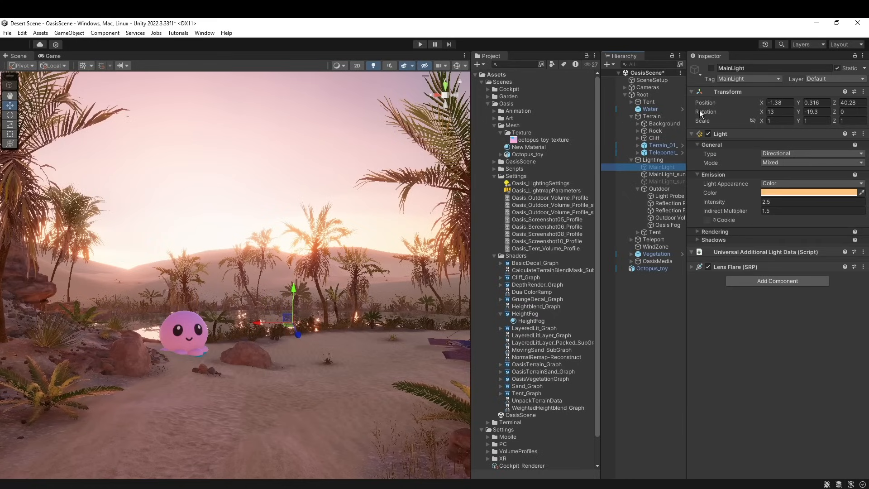
click(711, 67)
click(668, 174)
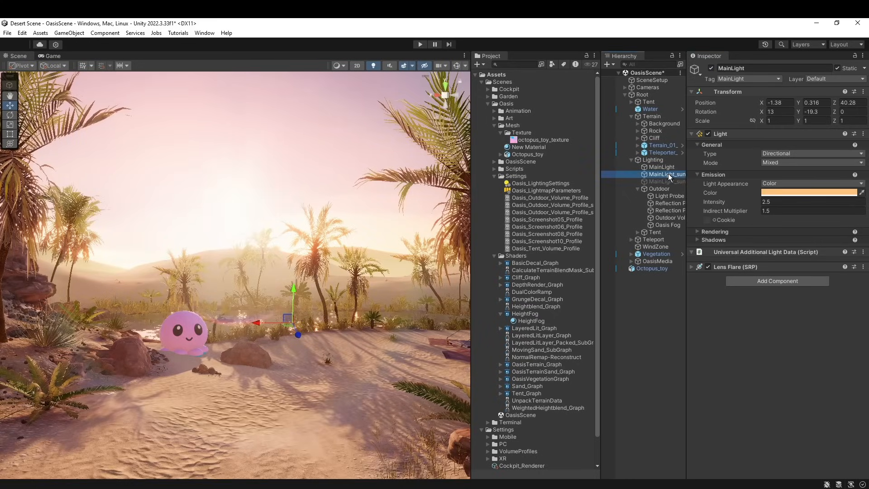
click(712, 68)
right_drag(398, 389, 393, 372)
key(shift+space)
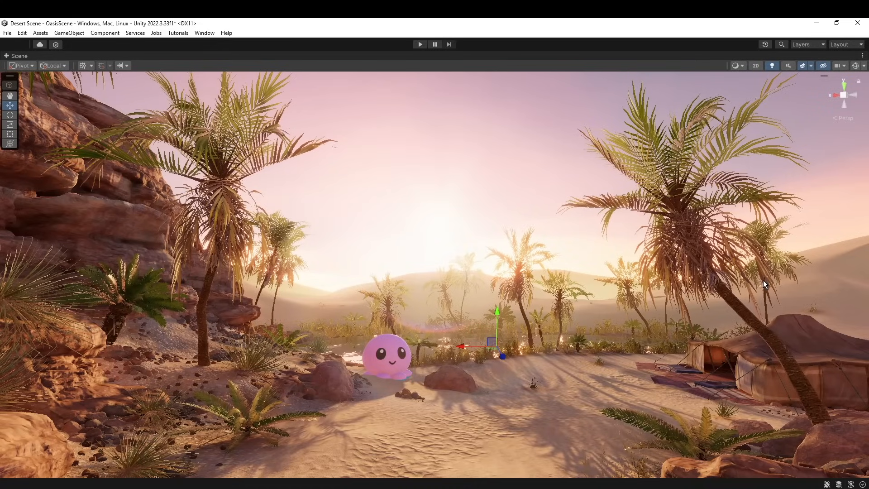
Restore the editor layout, reactivate MainLight_sun and deactivate MainLight
key(shift+space)
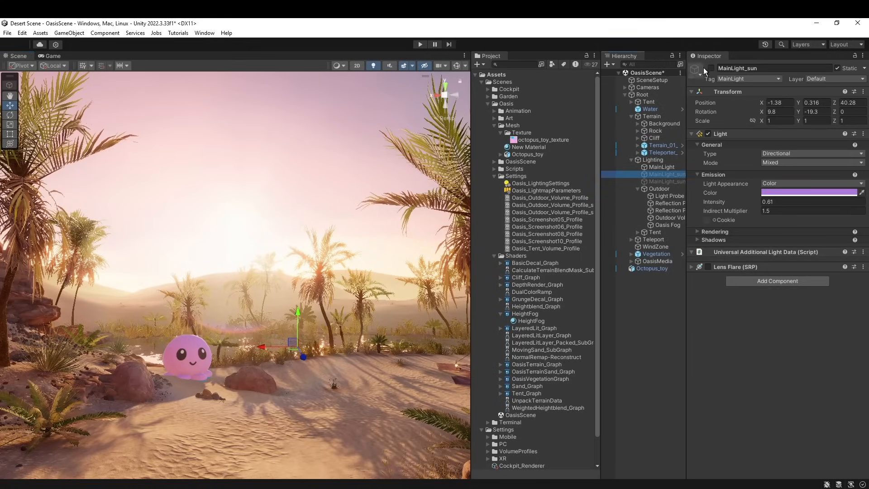
click(658, 167)
click(711, 68)
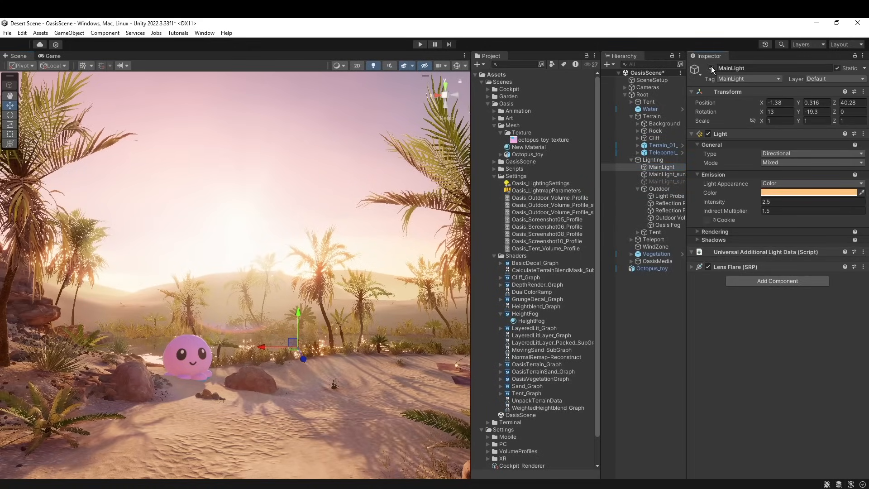
Reassign the purple sunset volume profile to Outdoor Volume and inspect the scene in a maximized Scene view
click(670, 218)
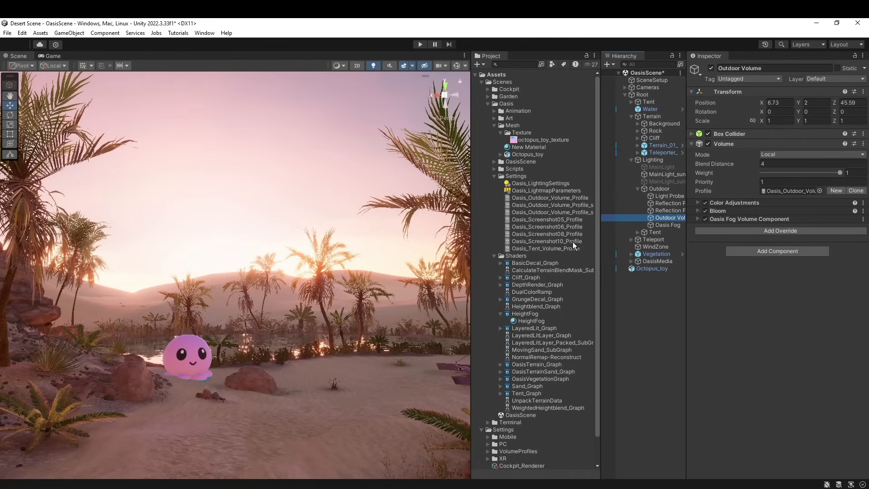
drag(579, 205, 785, 192)
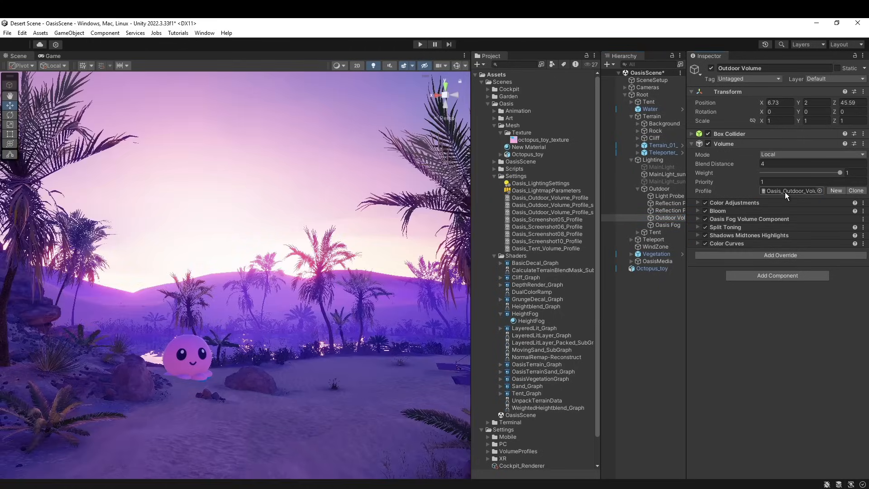
right_drag(324, 280, 322, 304)
key(shift+space)
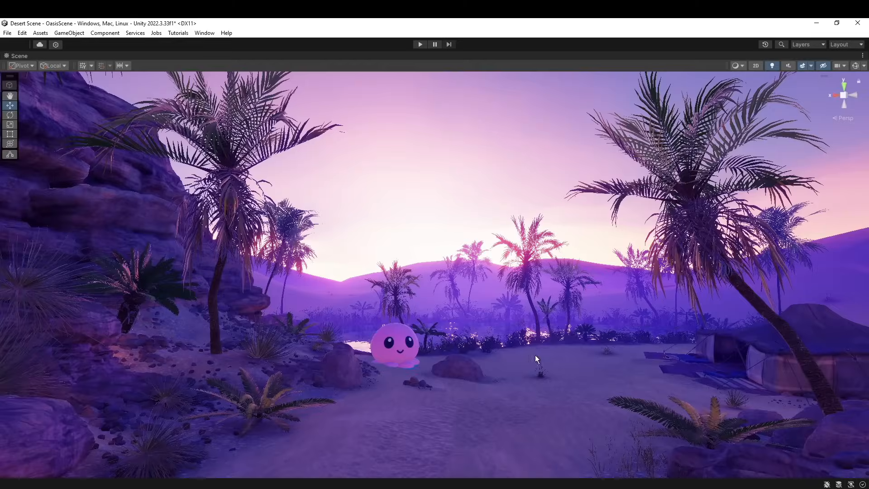
right_drag(535, 355, 574, 351)
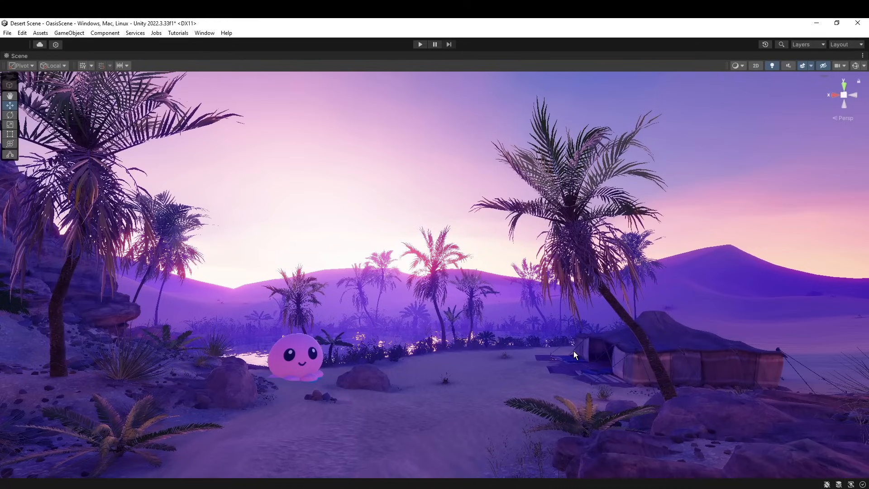